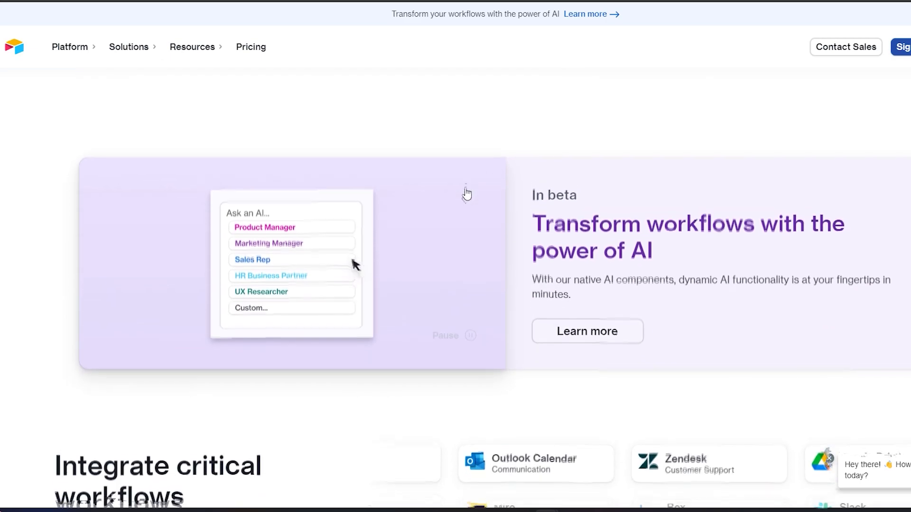
# Step: Browse the Airtable homepage and expand its Product use-case description
pyautogui.scroll(-7, 467, 192)
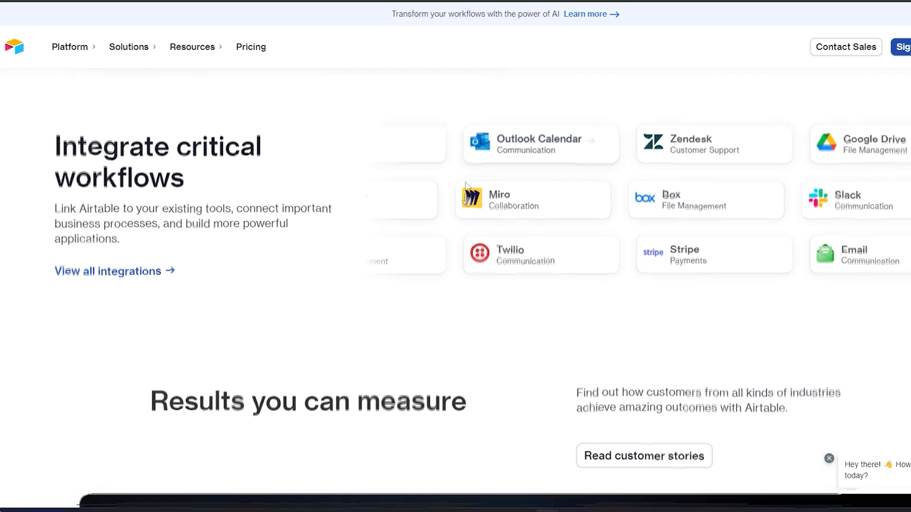
pyautogui.scroll(-7, 468, 194)
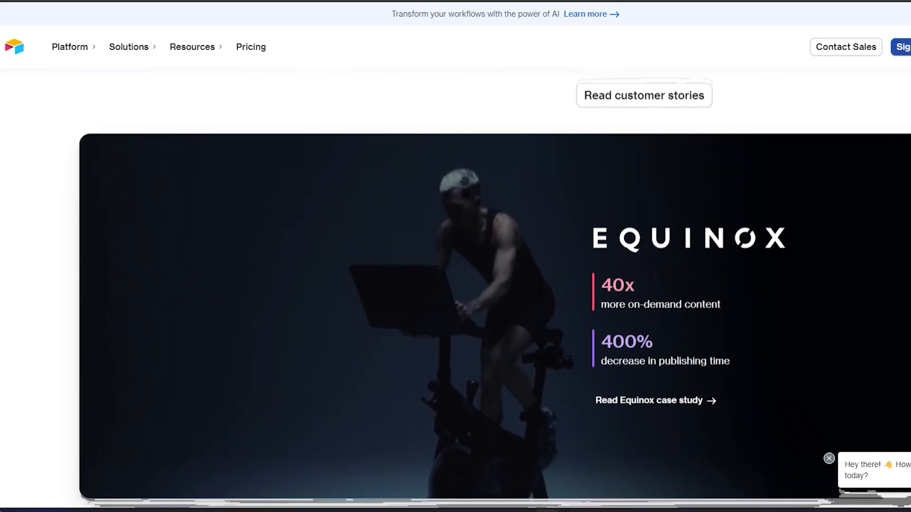
pyautogui.scroll(-7, 468, 193)
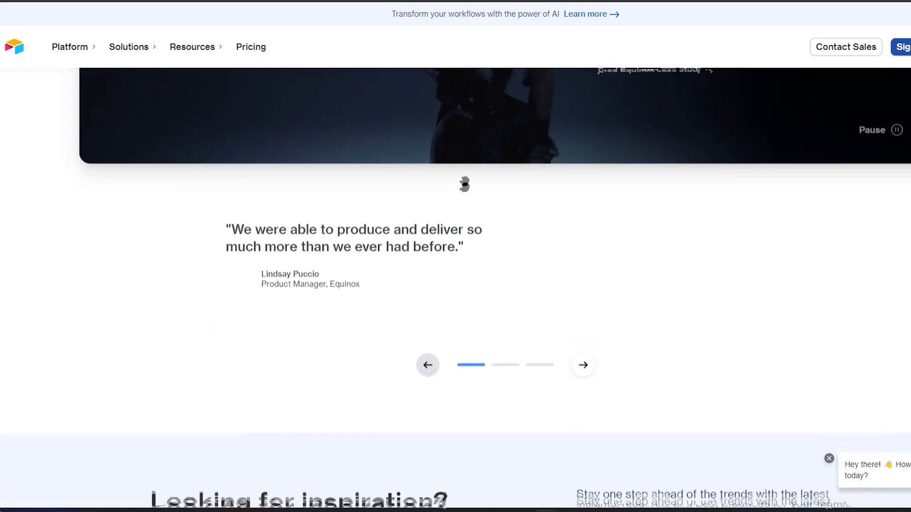
pyautogui.scroll(-3, 467, 192)
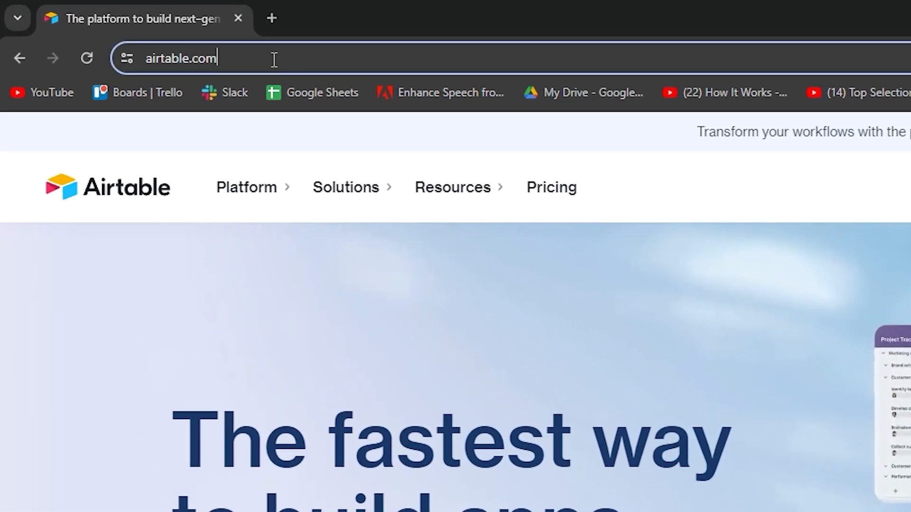
pyautogui.click(139, 31)
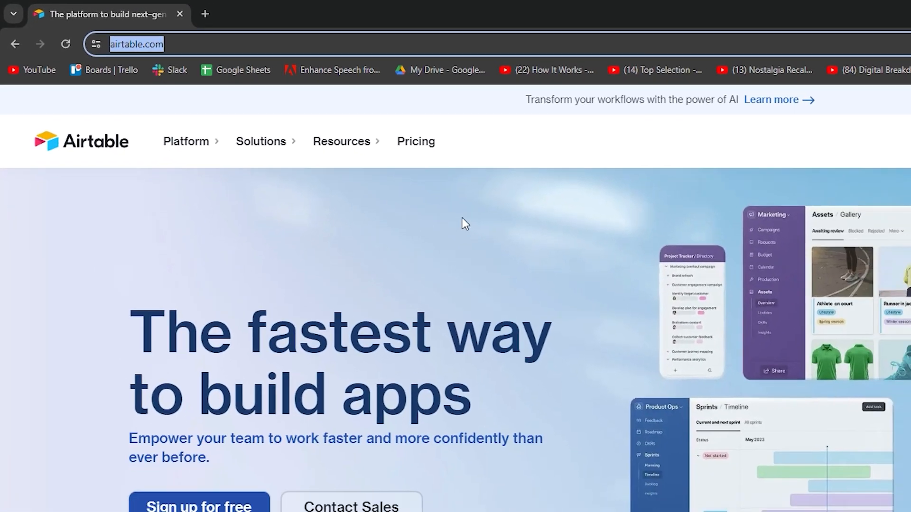
pyautogui.click(643, 295)
pyautogui.scroll(-8, 643, 295)
pyautogui.scroll(-3, 328, 150)
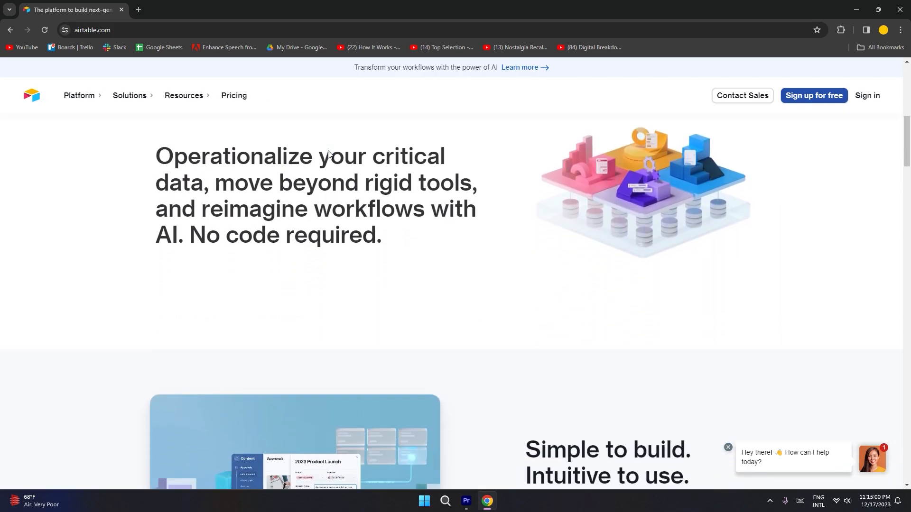
pyautogui.scroll(-7, 486, 221)
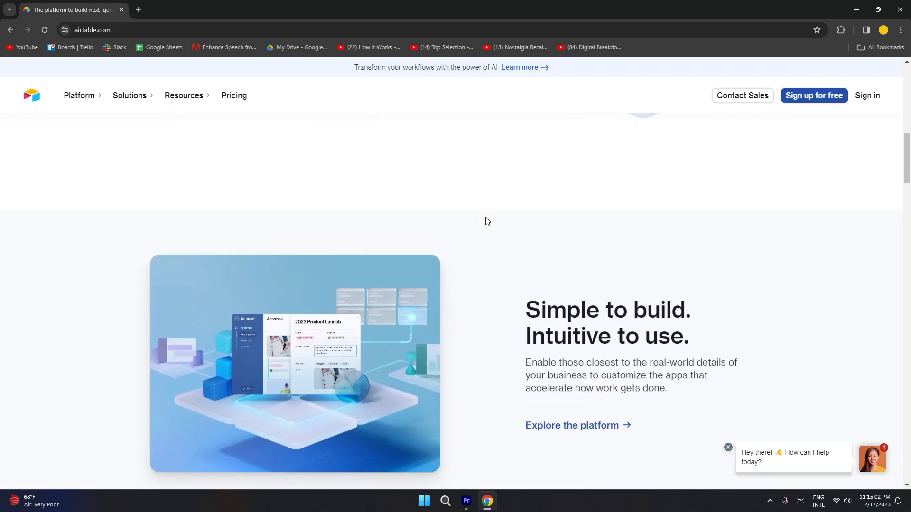
pyautogui.scroll(-7, 488, 221)
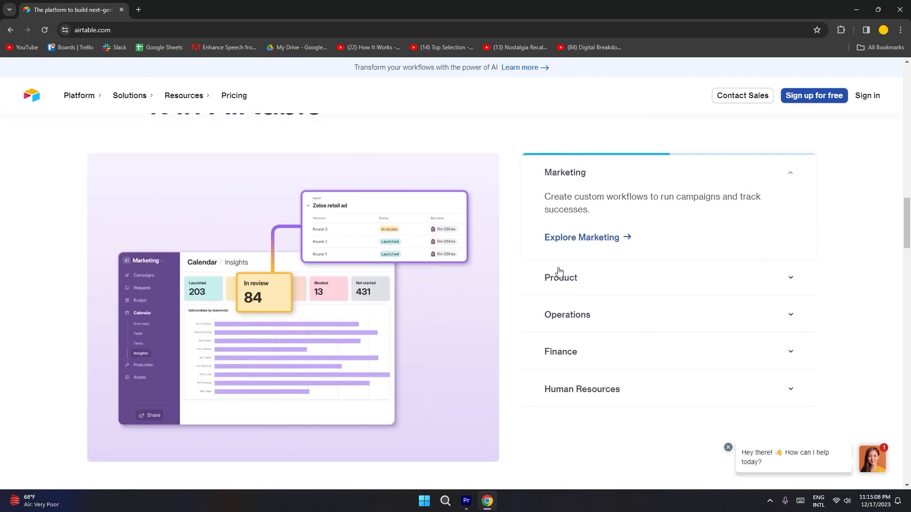
pyautogui.click(570, 280)
pyautogui.scroll(-6, 515, 275)
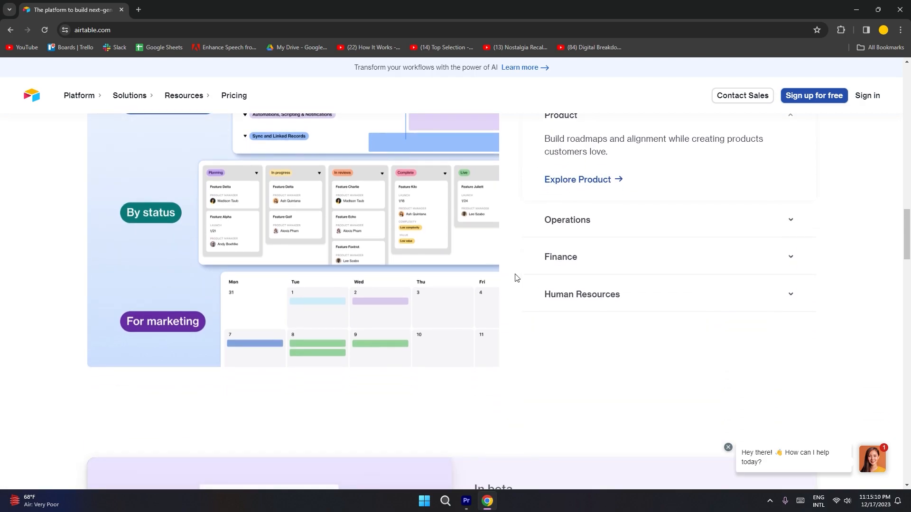
# Step: Sign up for a free Airtable account using Continue with Google
pyautogui.moveTo(908, 265); pyautogui.dragTo(904, 101)
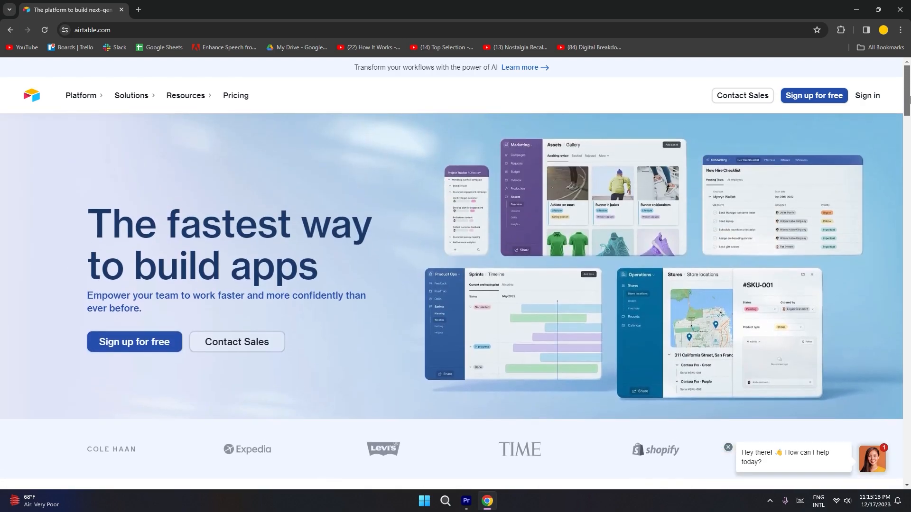
pyautogui.click(806, 102)
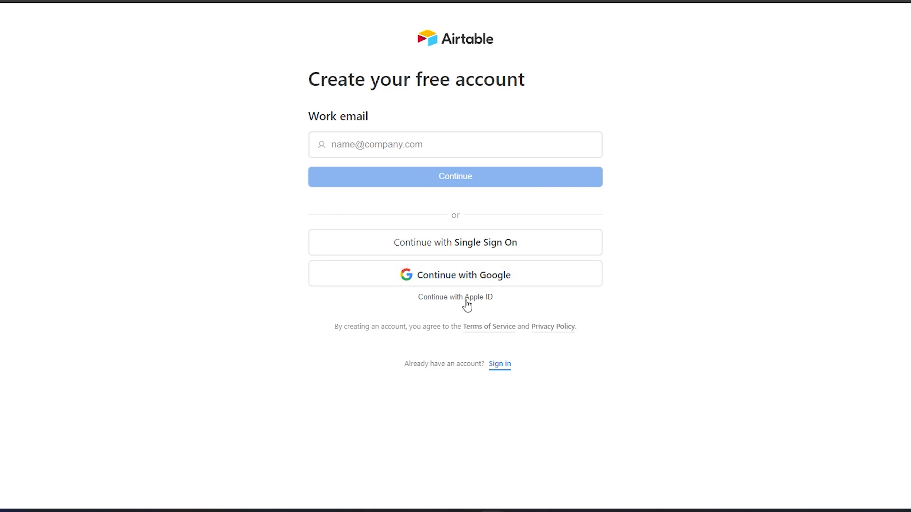
pyautogui.click(466, 282)
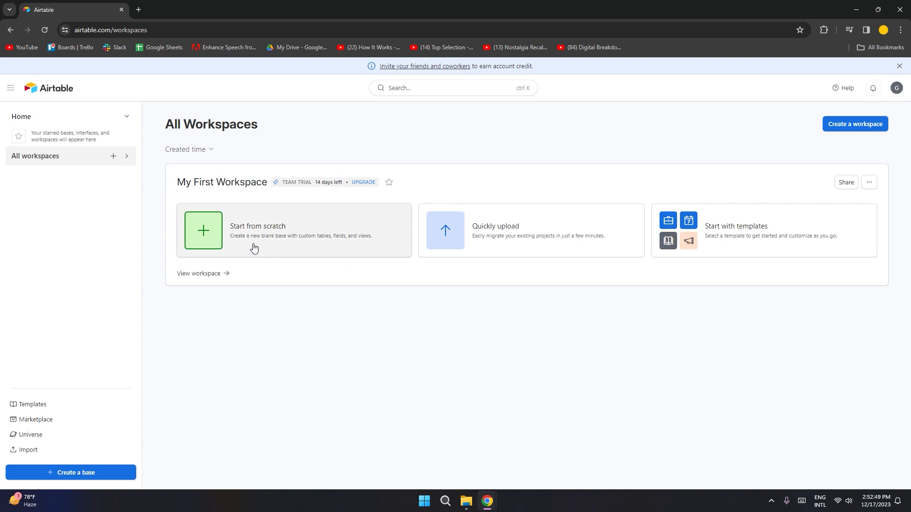
# Step: Open the full templates gallery from Templates > See all, closing the duplicate tab
pyautogui.click(37, 409)
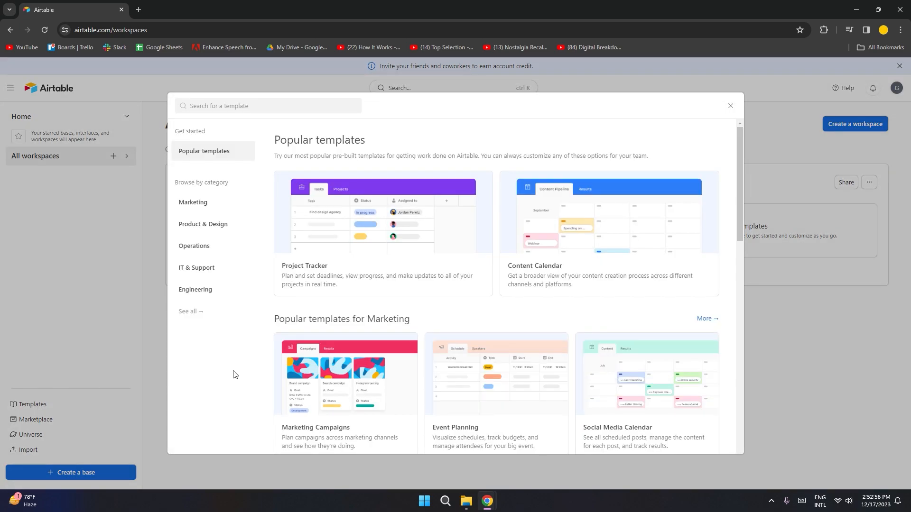
pyautogui.click(203, 318)
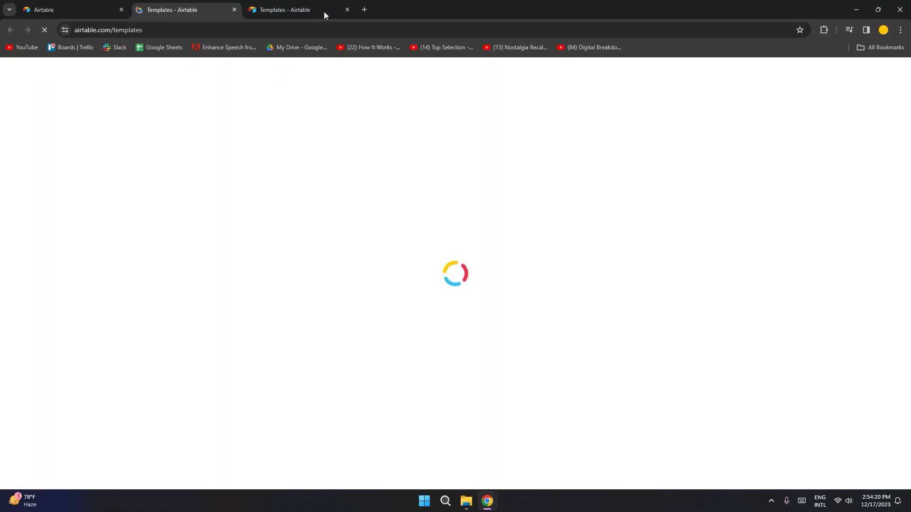
pyautogui.click(346, 9)
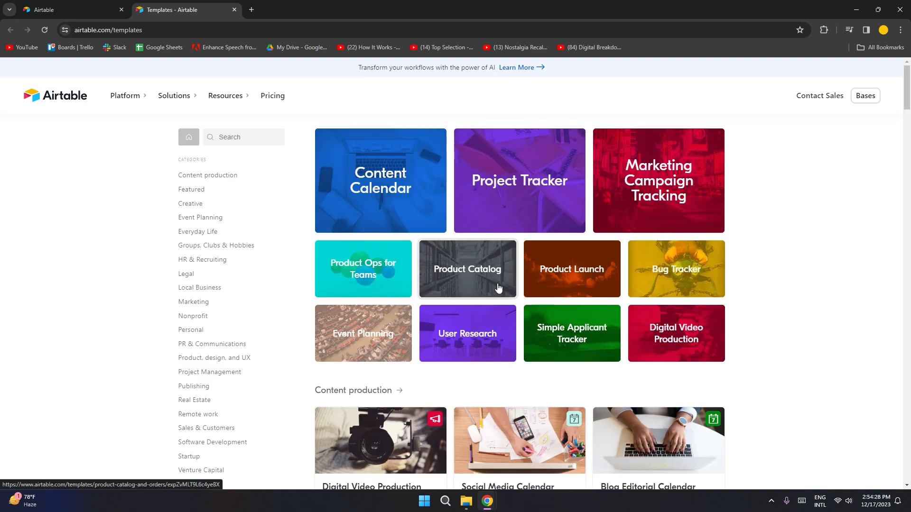
# Step: Look through the gallery's featured templates and categories such as Content production and Creative
pyautogui.scroll(-6, 498, 288)
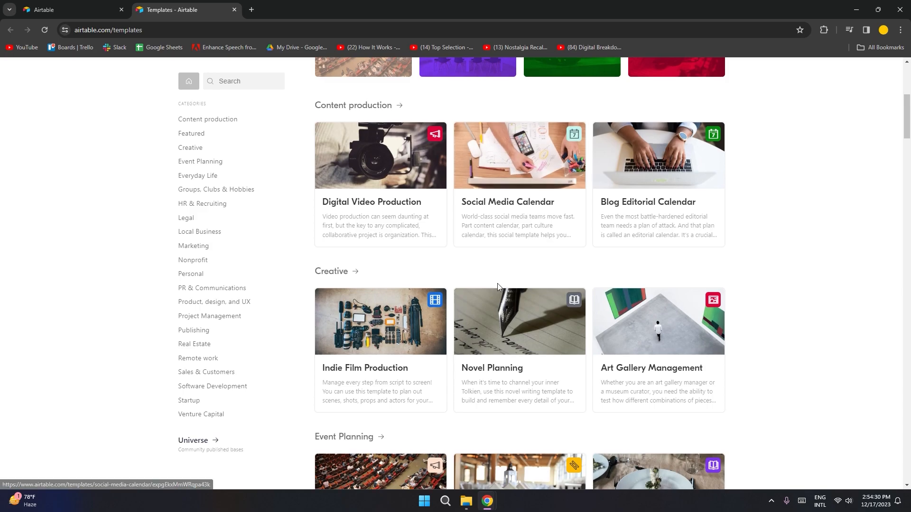
pyautogui.scroll(-6, 498, 284)
pyautogui.scroll(-5, 498, 288)
pyautogui.scroll(14, 498, 287)
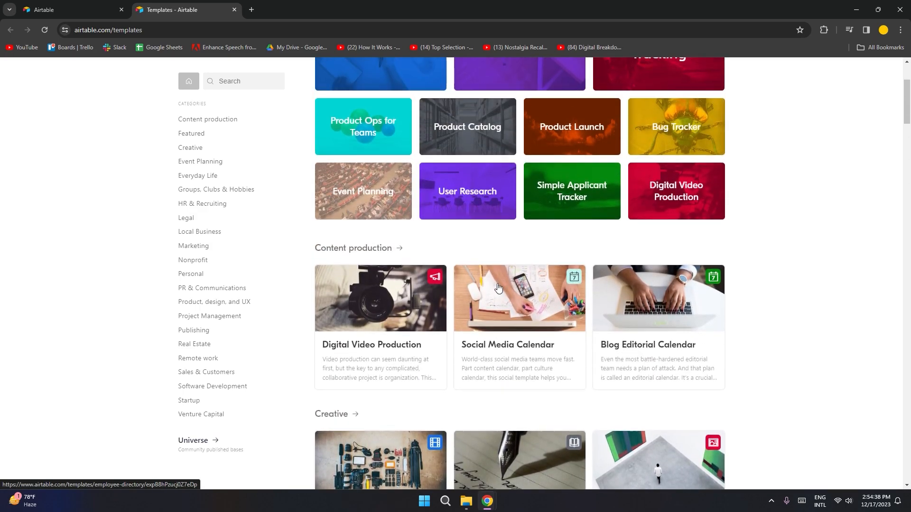
pyautogui.scroll(3, 498, 287)
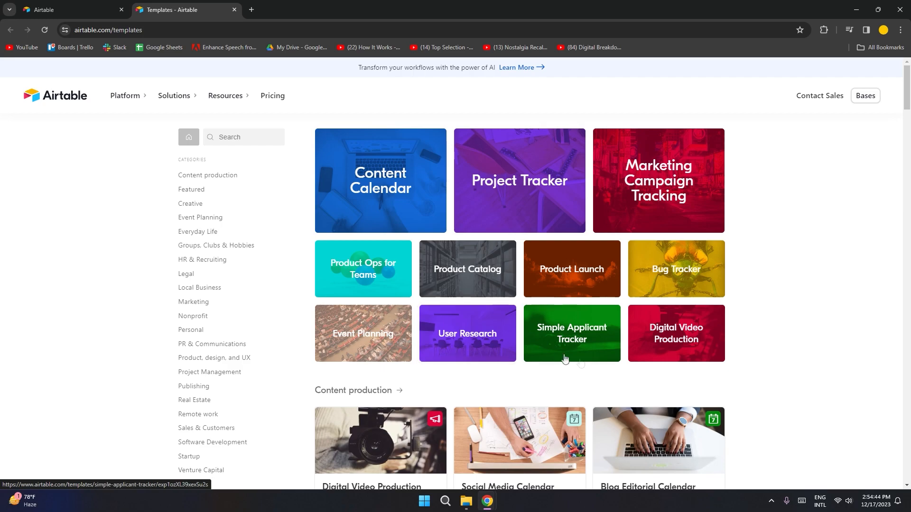
pyautogui.scroll(-5, 498, 328)
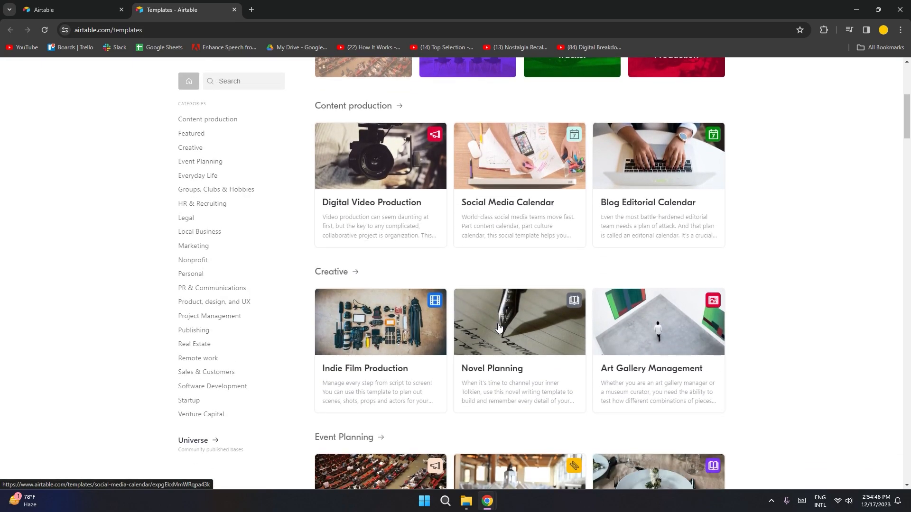
pyautogui.scroll(-3, 498, 328)
pyautogui.scroll(5, 499, 332)
pyautogui.scroll(3, 499, 334)
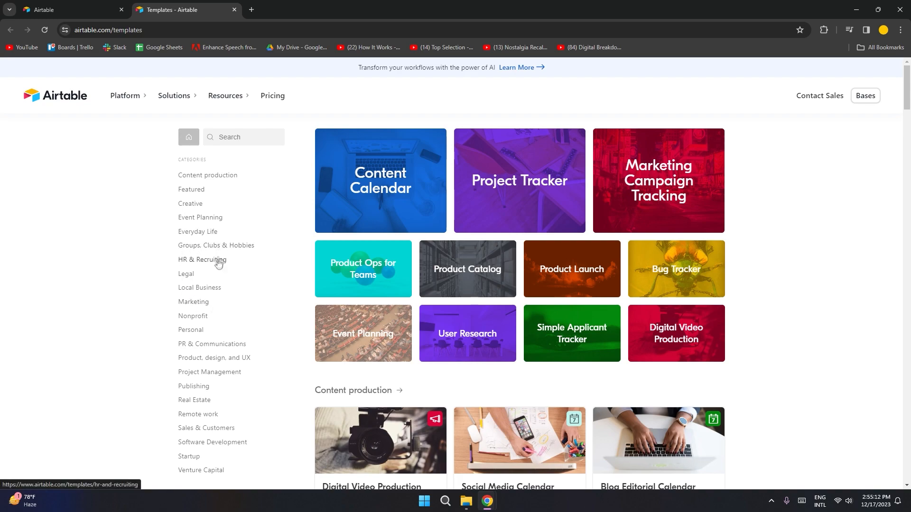
# Step: Add the Project Tracker template from Project Management to My First Workspace as a new base
pyautogui.click(197, 373)
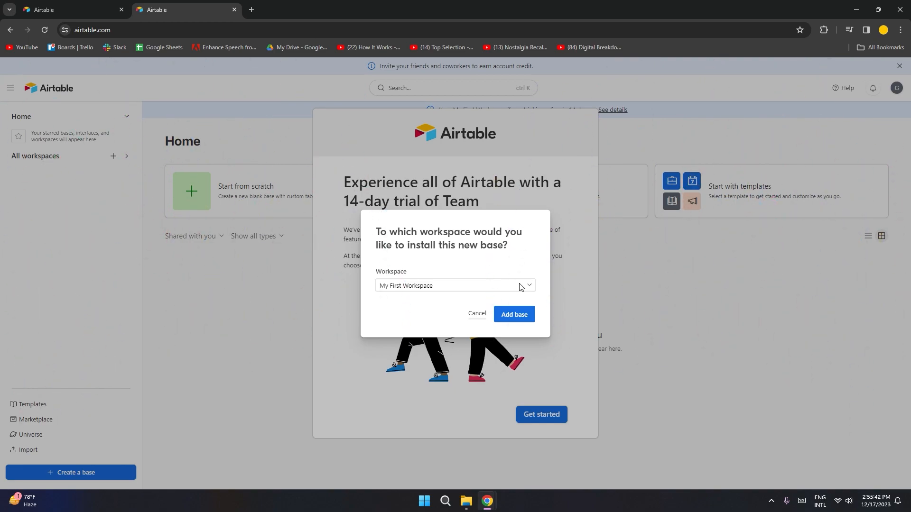
pyautogui.click(520, 287)
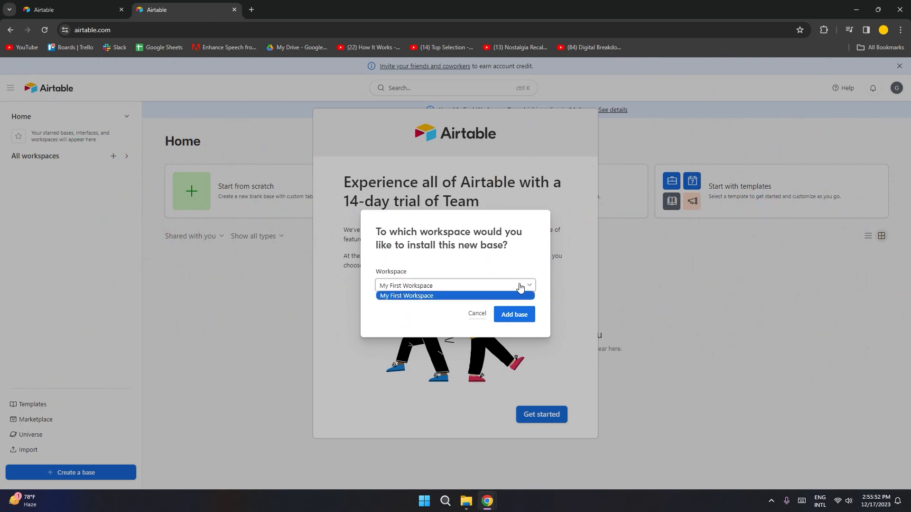
pyautogui.click(402, 297)
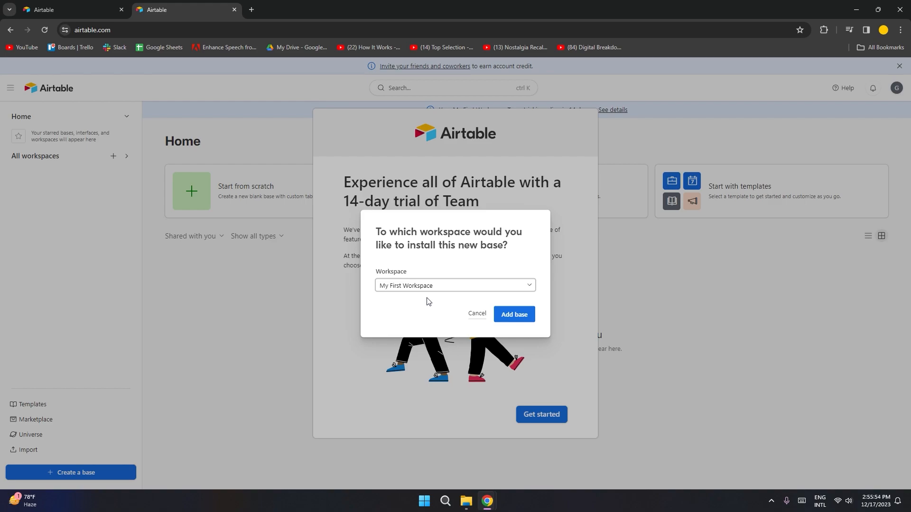
pyautogui.click(513, 316)
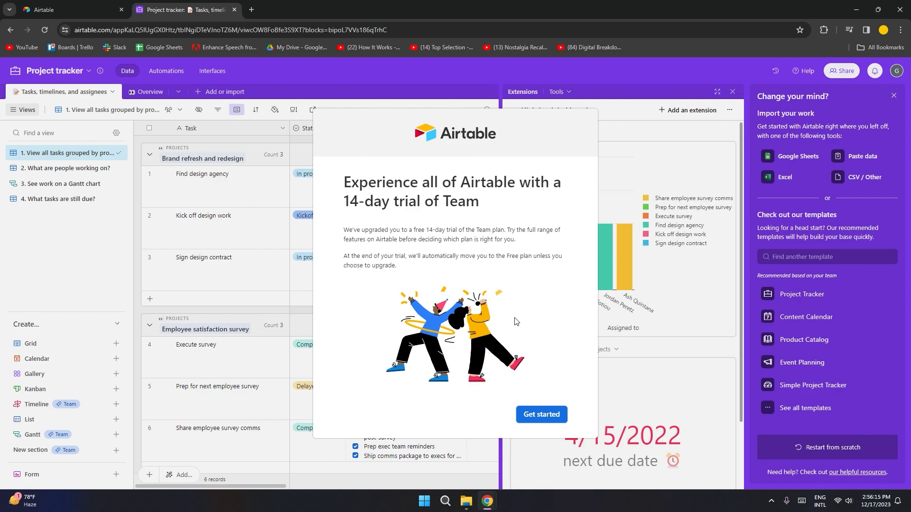
# Step: Dismiss the 14-day Team trial dialog and look over the six grouped tasks
pyautogui.click(599, 279)
pyautogui.scroll(-2, 363, 283)
pyautogui.scroll(2, 379, 295)
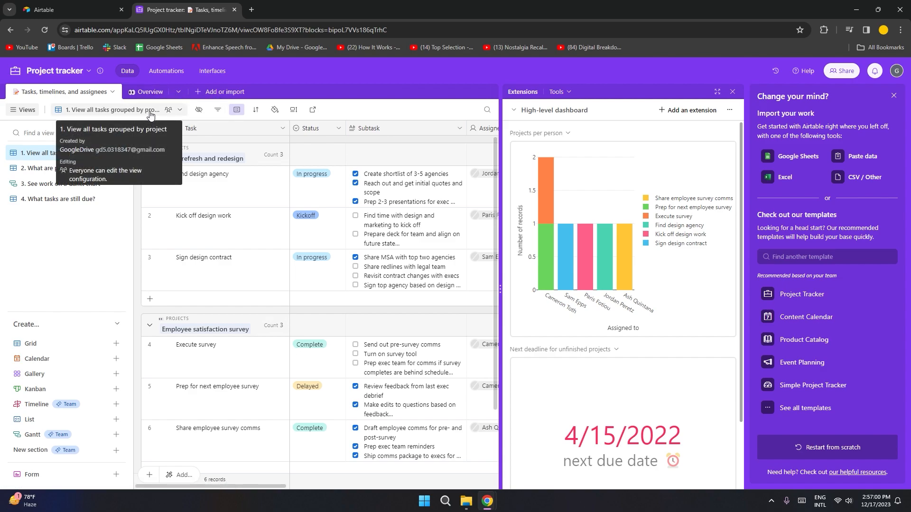
pyautogui.click(180, 110)
pyautogui.moveTo(177, 144)
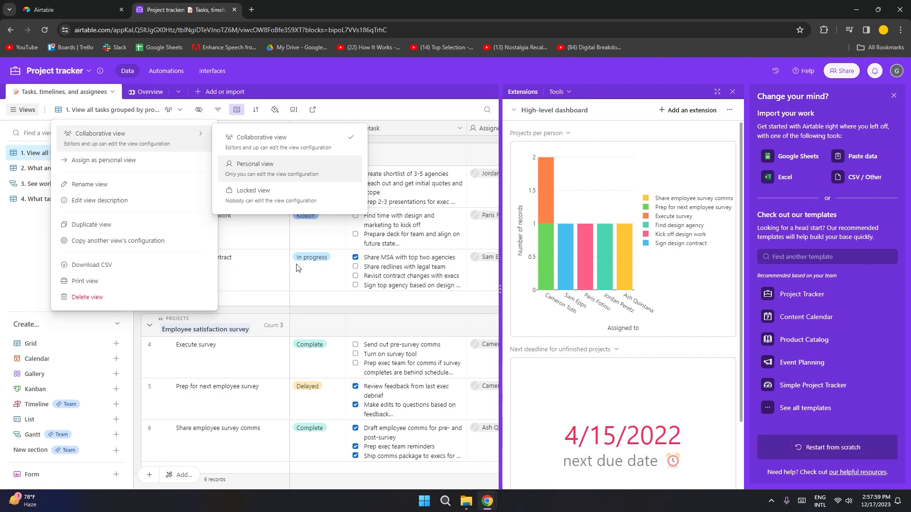
pyautogui.click(284, 284)
pyautogui.scroll(-2, 240, 206)
pyautogui.scroll(2, 240, 207)
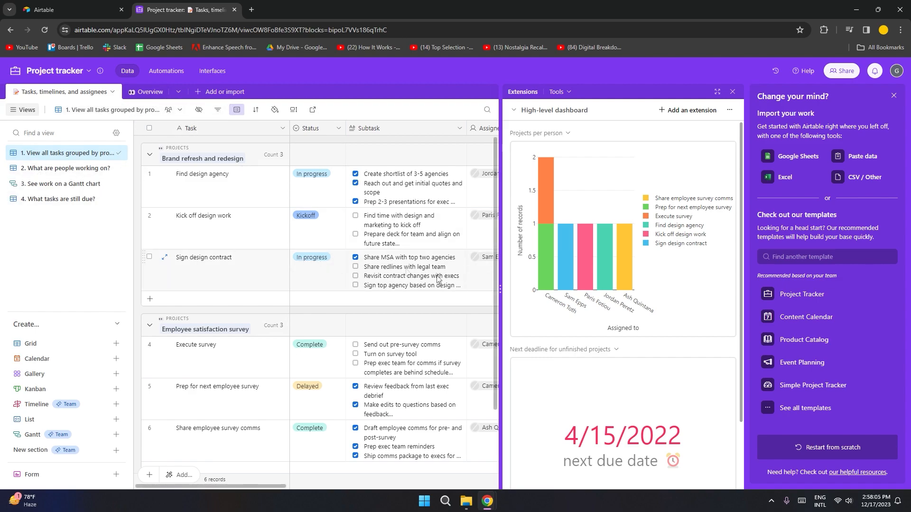
# Step: Restart from scratch with an empty Untitled Base and show the Table 1 options
pyautogui.click(828, 454)
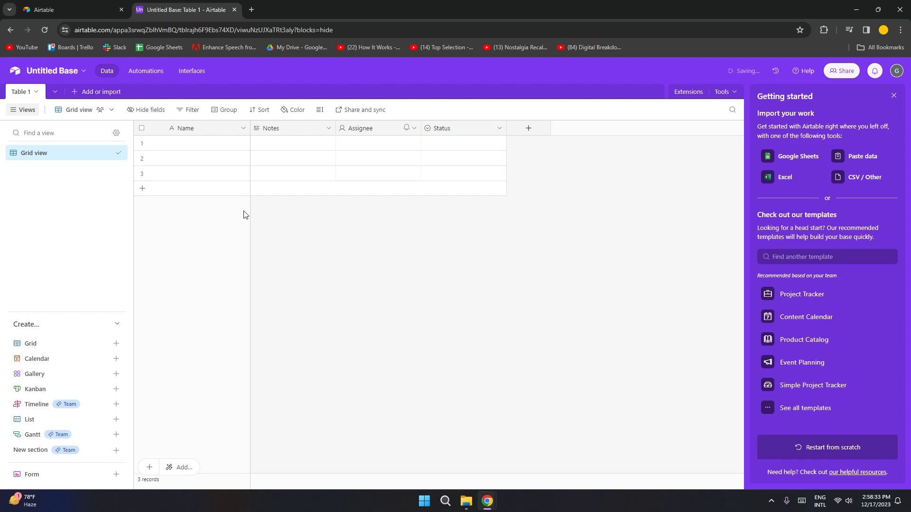
pyautogui.click(32, 93)
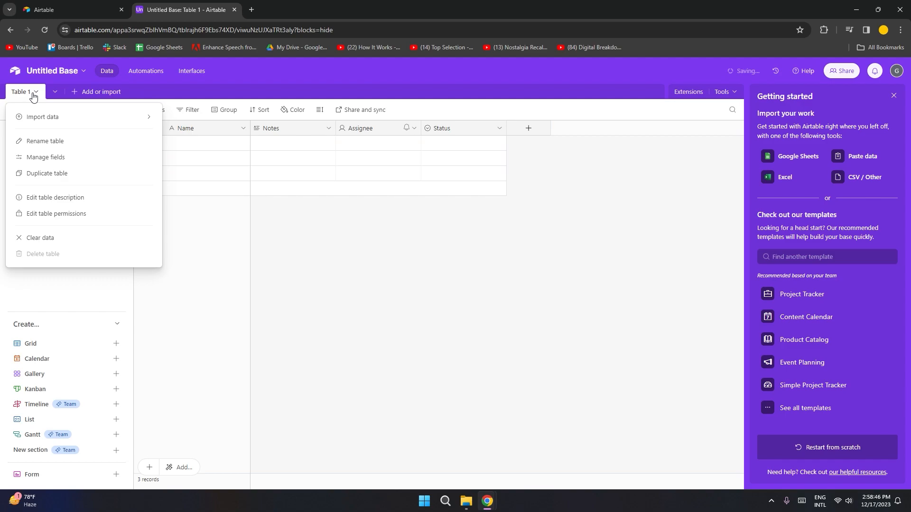
# Step: Rename the base to 'Project Management'
pyautogui.click(52, 74)
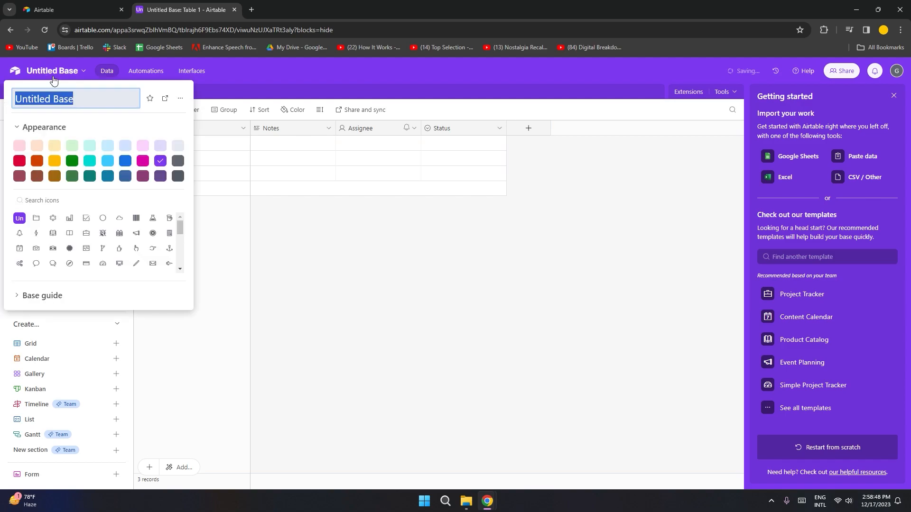
pyautogui.write('Proje')
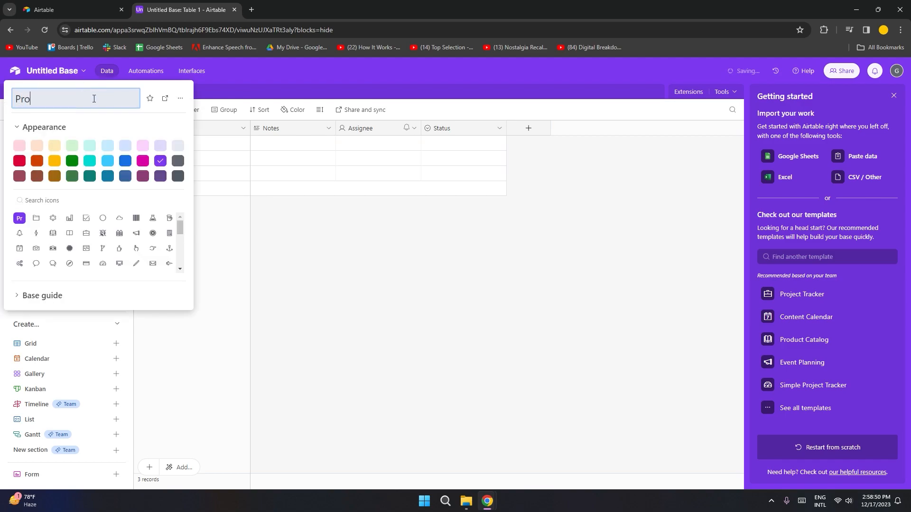
pyautogui.write('ct Management')
pyautogui.press('Return')
# Step: Give the base a yellow colour and a bag icon
pyautogui.click(143, 161)
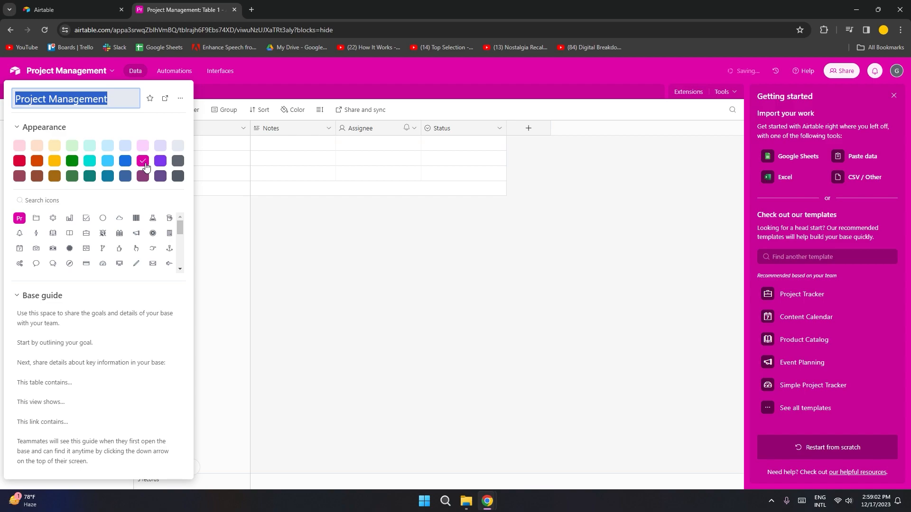
pyautogui.click(55, 161)
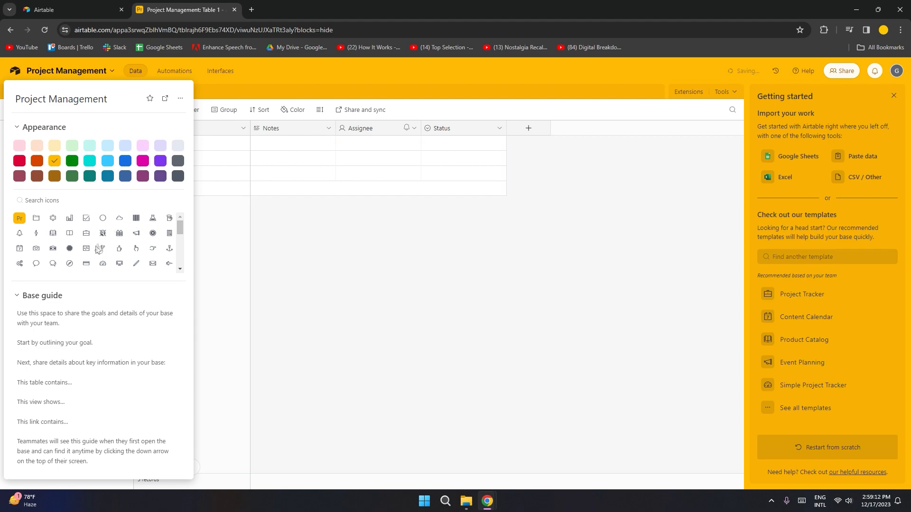
pyautogui.click(119, 236)
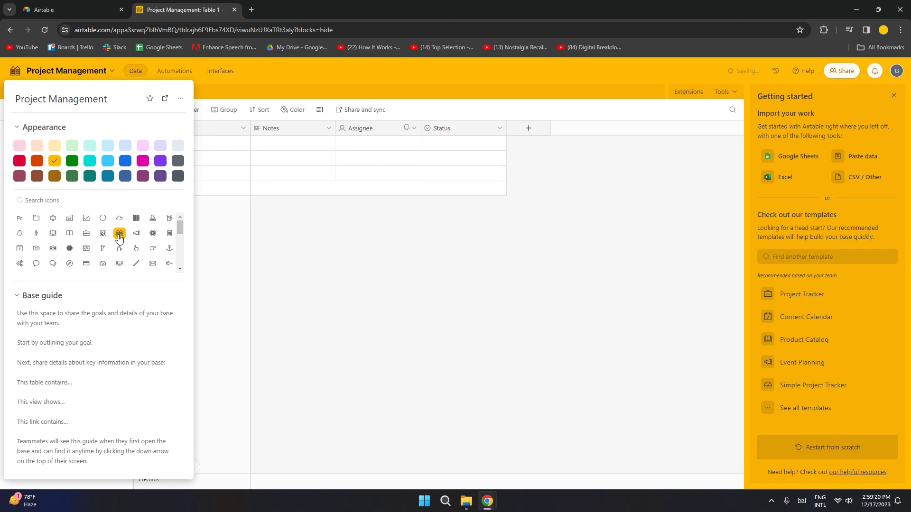
pyautogui.click(297, 361)
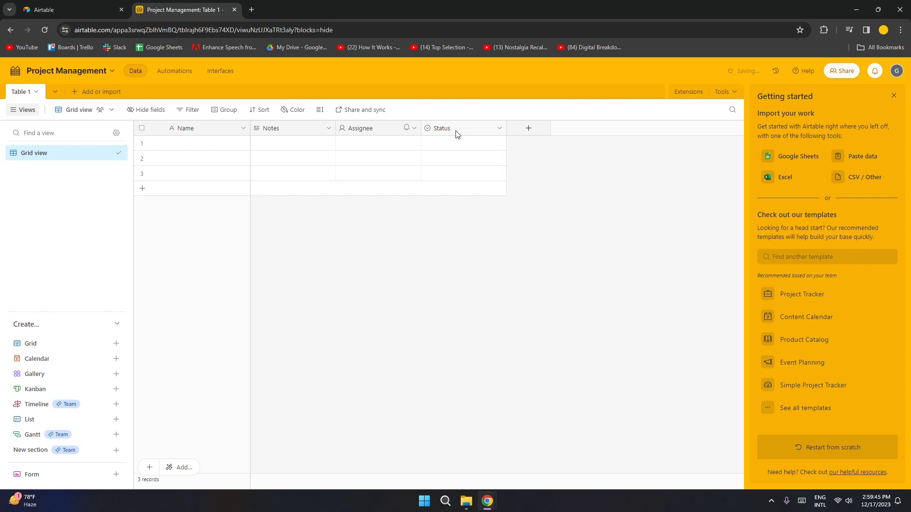
# Step: Create a new User-type field in Table 1 from the + column header
pyautogui.click(537, 130)
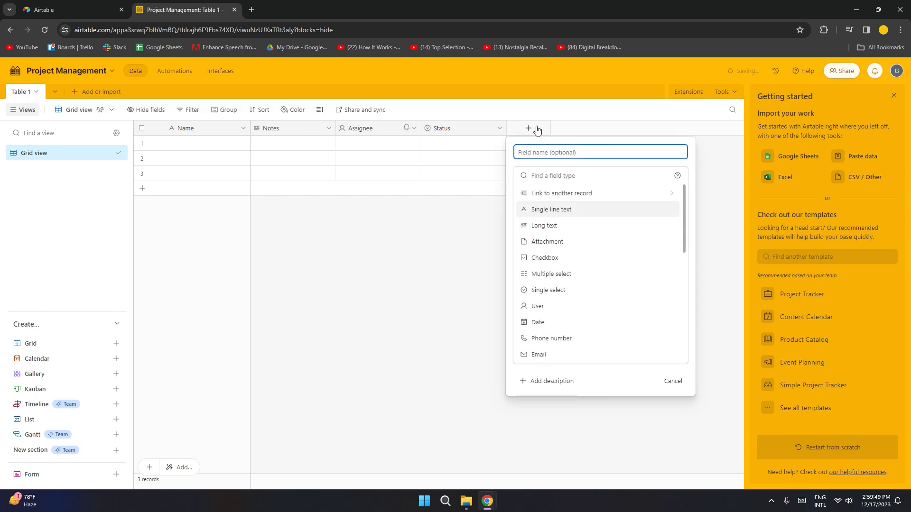
pyautogui.click(547, 311)
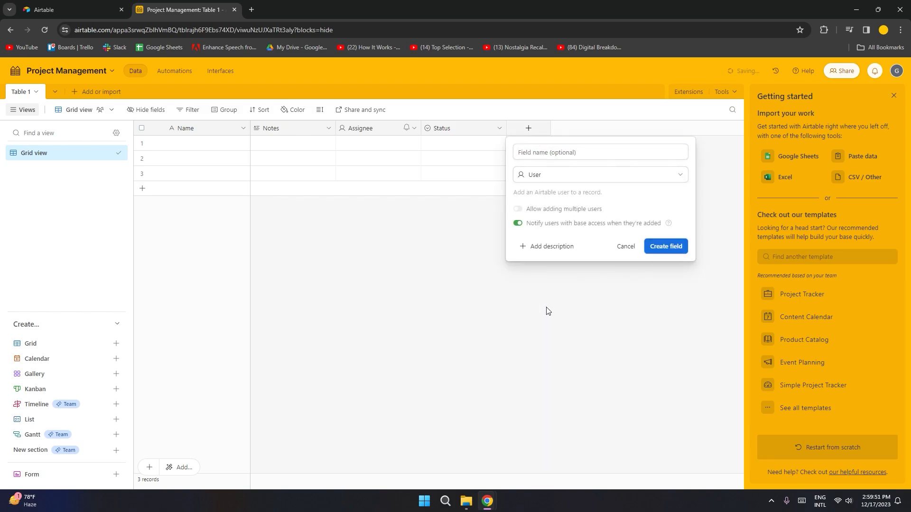
pyautogui.click(665, 246)
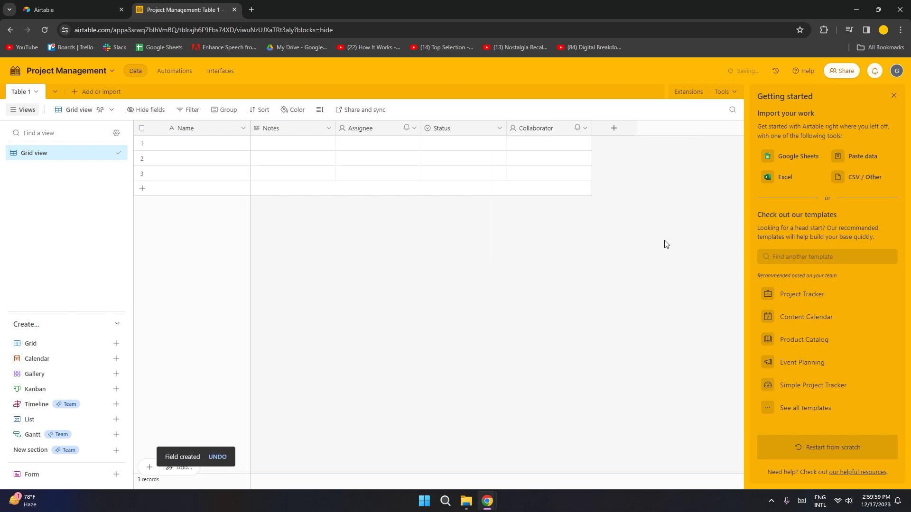
# Step: Expand row 1 and enter Name 'Task 1' with Notes 'script writing'
pyautogui.click(179, 144)
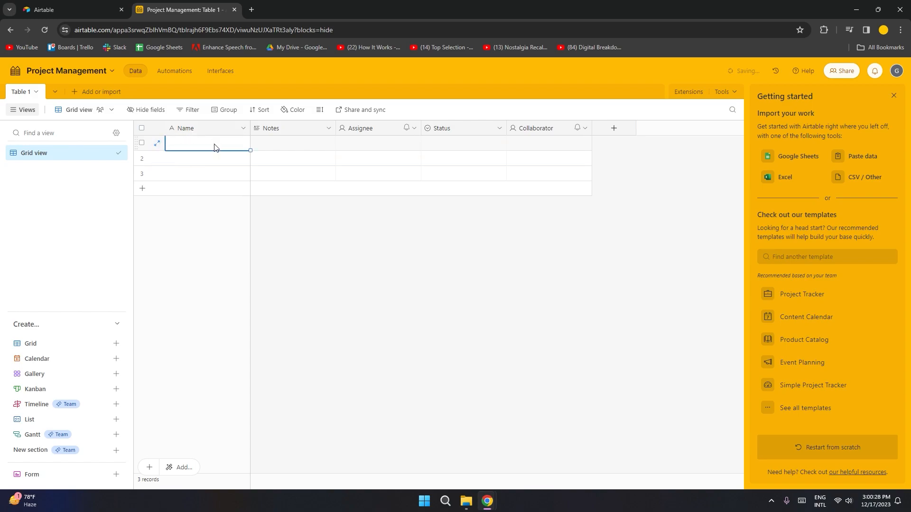
pyautogui.click(156, 144)
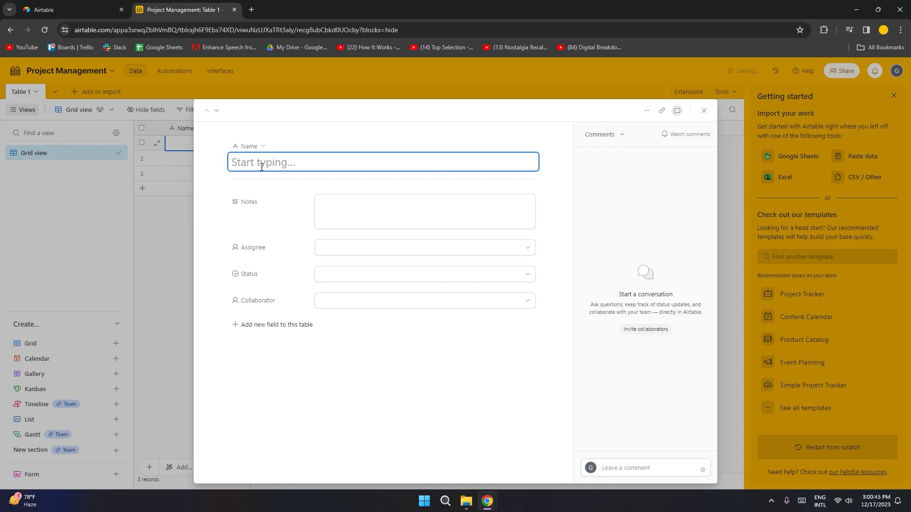
pyautogui.write('Task 1')
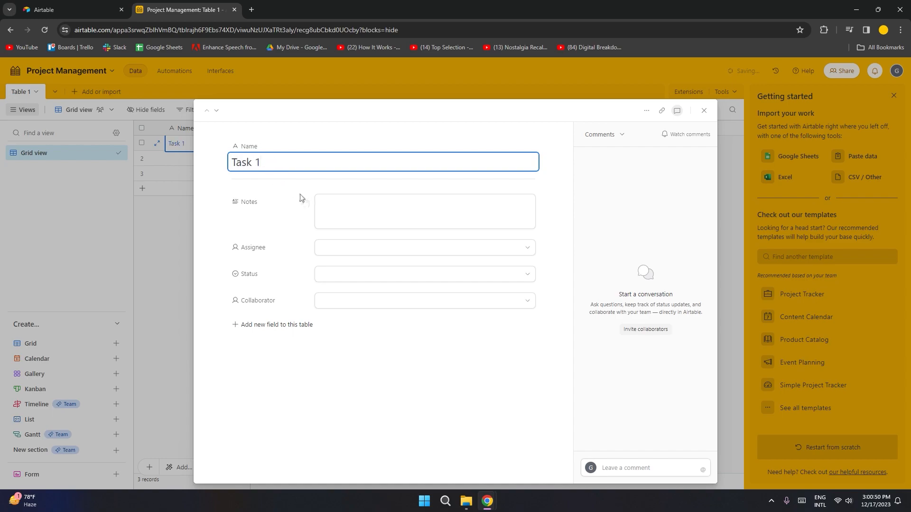
pyautogui.click(341, 210)
pyautogui.write('script writing')
# Step: Set Assignee and Collaborator to the only user and Status to Todo, then close the record
pyautogui.click(350, 251)
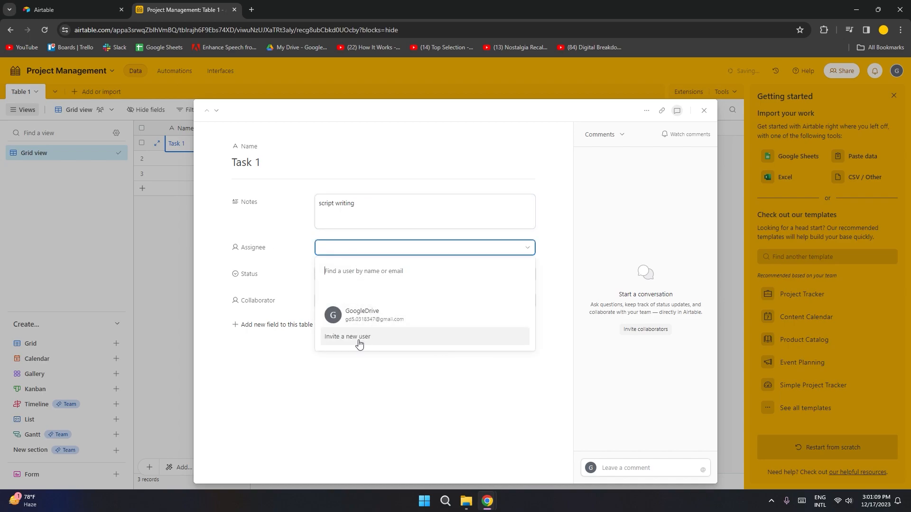
pyautogui.click(363, 315)
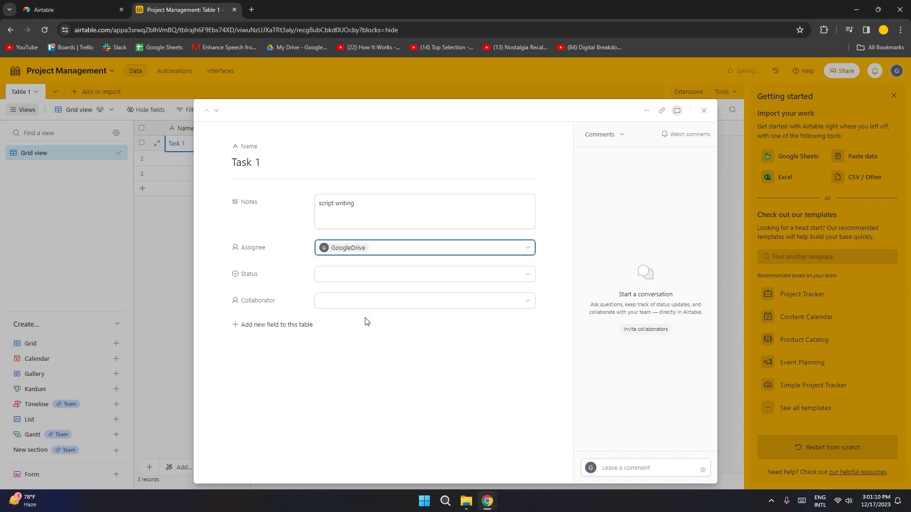
pyautogui.click(373, 278)
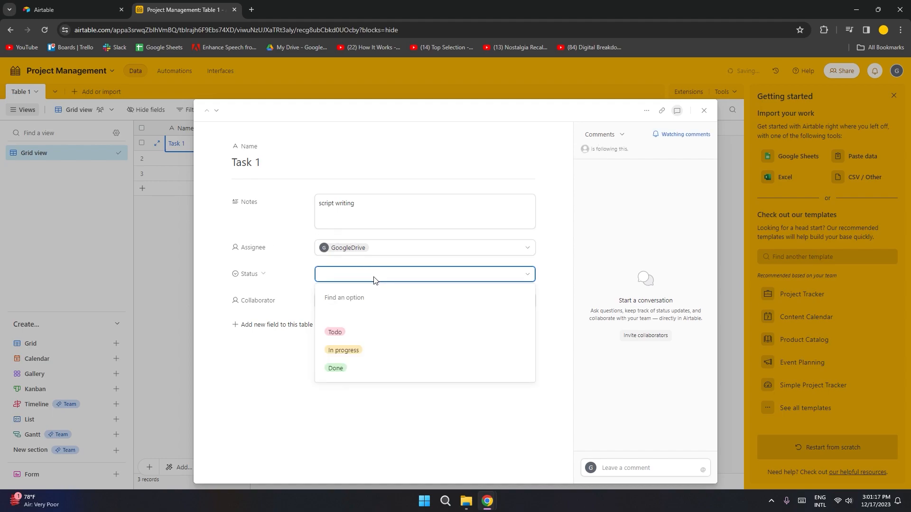
pyautogui.click(361, 330)
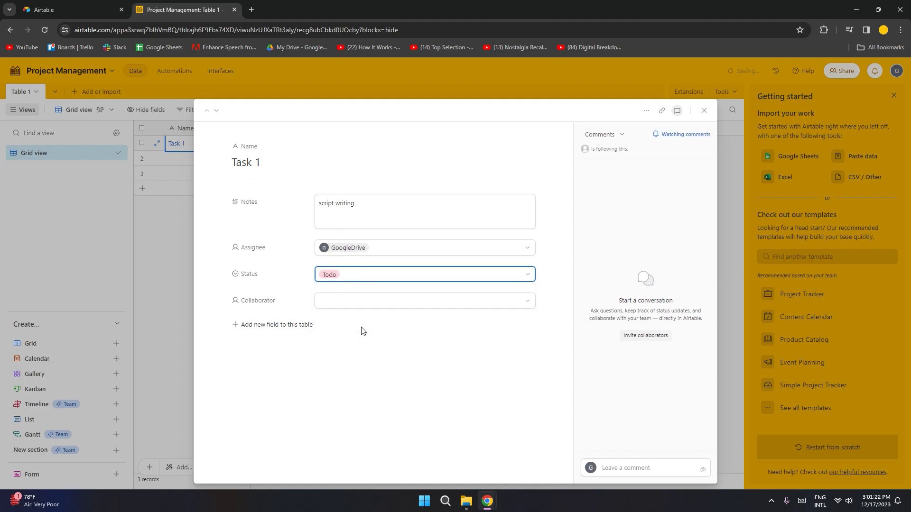
pyautogui.click(368, 309)
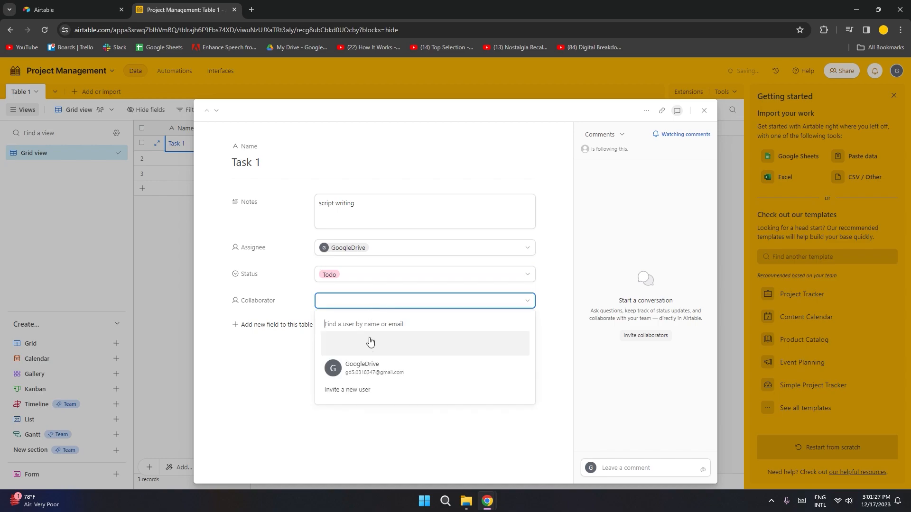
pyautogui.click(364, 375)
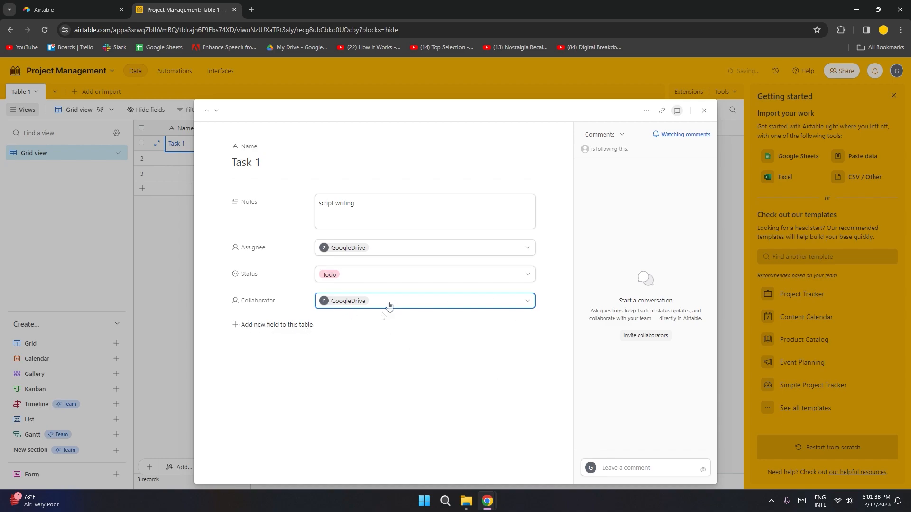
pyautogui.click(656, 467)
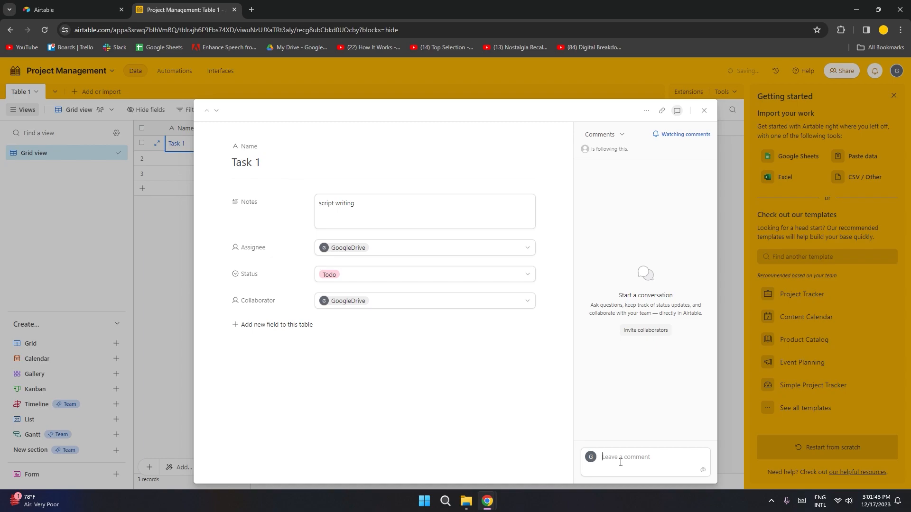
pyautogui.click(647, 110)
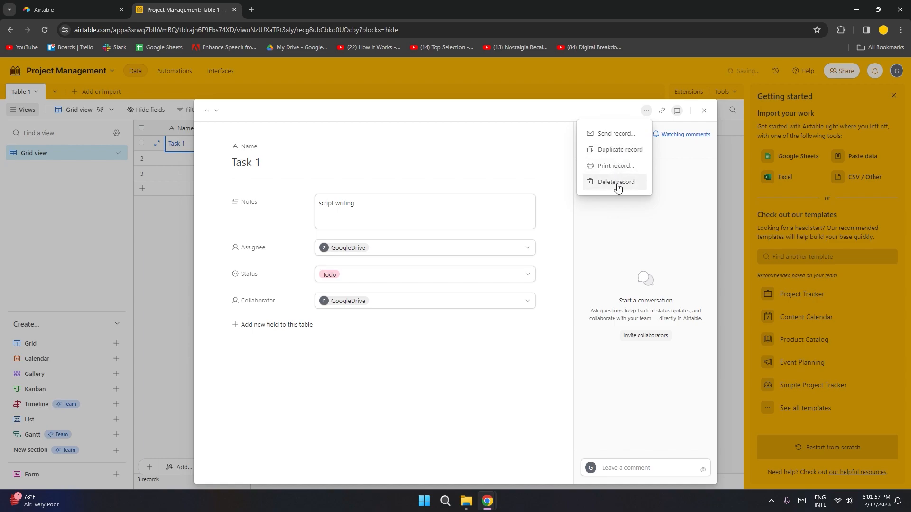
pyautogui.click(704, 111)
pyautogui.click(368, 223)
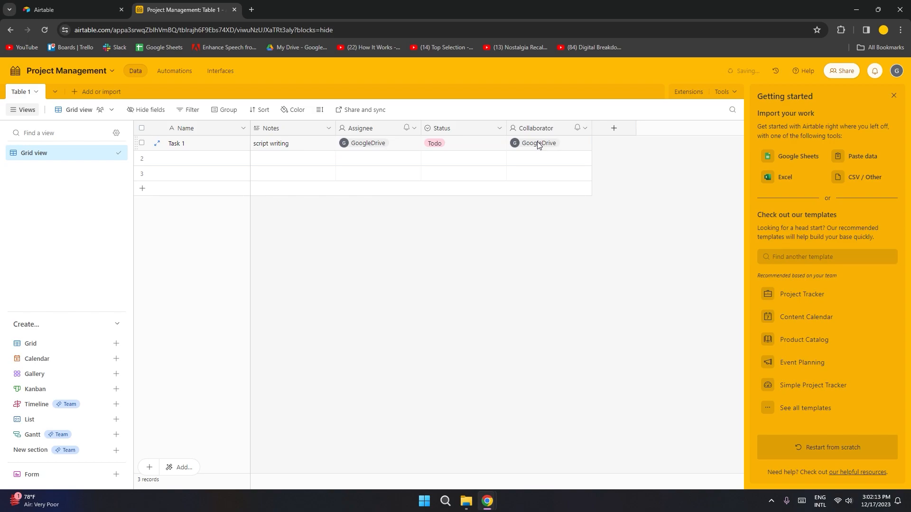
# Step: Expand row 2 and enter 'Task 2' as its name
pyautogui.click(209, 161)
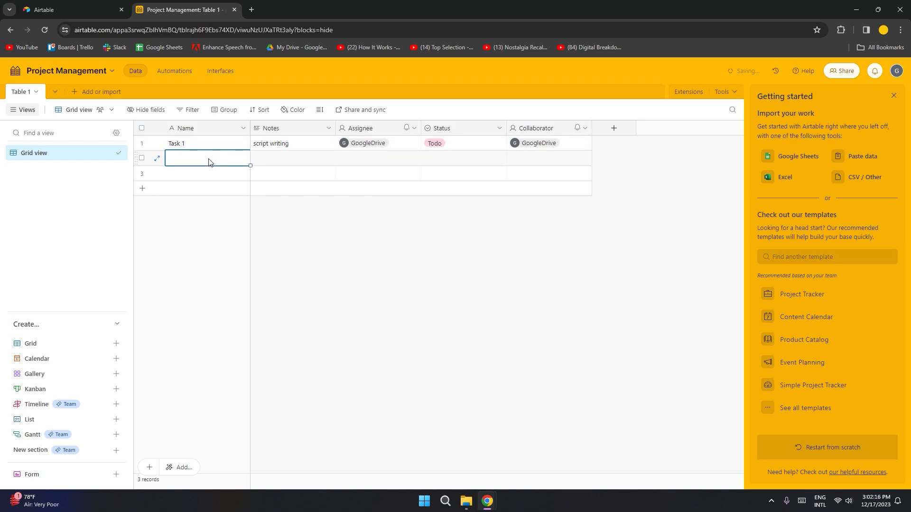
pyautogui.click(158, 163)
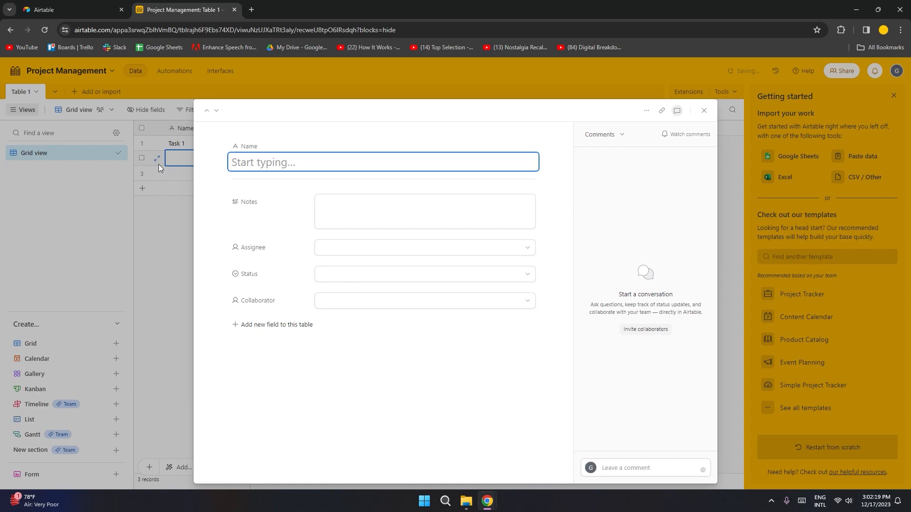
pyautogui.write('Task 2')
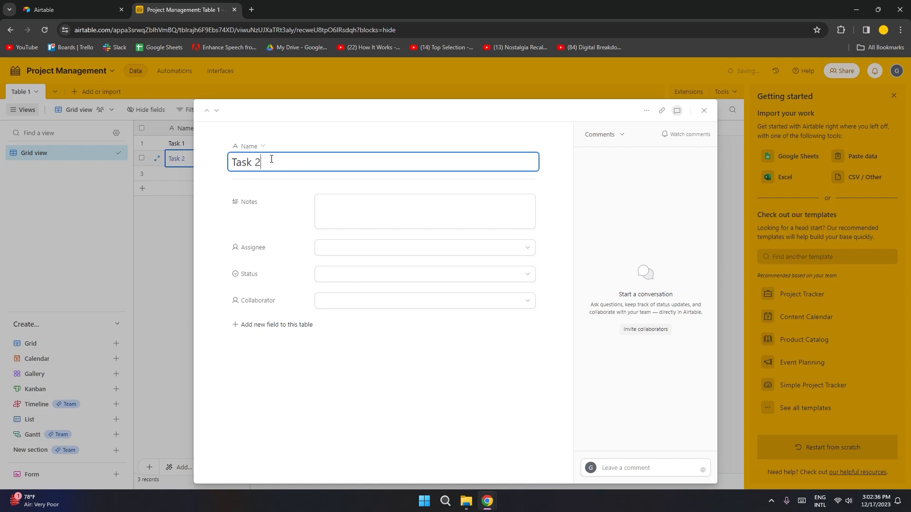
pyautogui.click(377, 219)
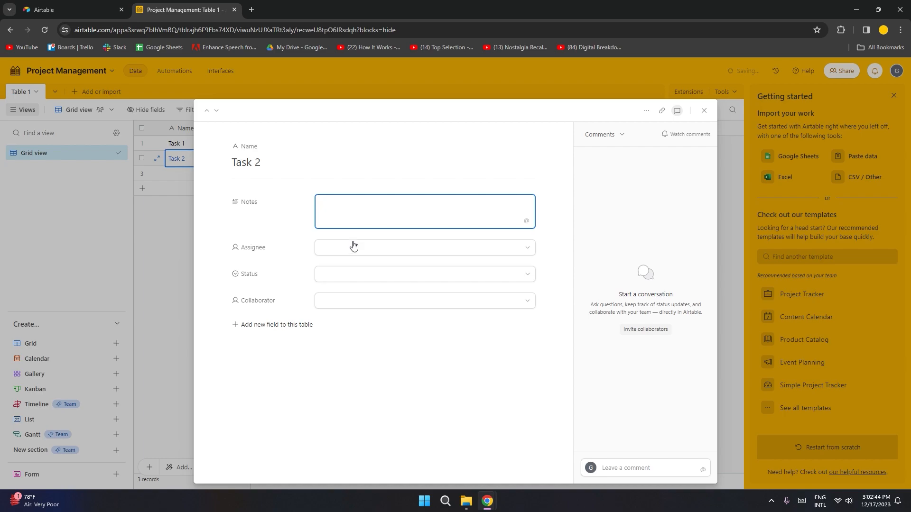
# Step: Set Task 2's Assignee and Collaborator to the existing user and Status to In progress
pyautogui.click(351, 247)
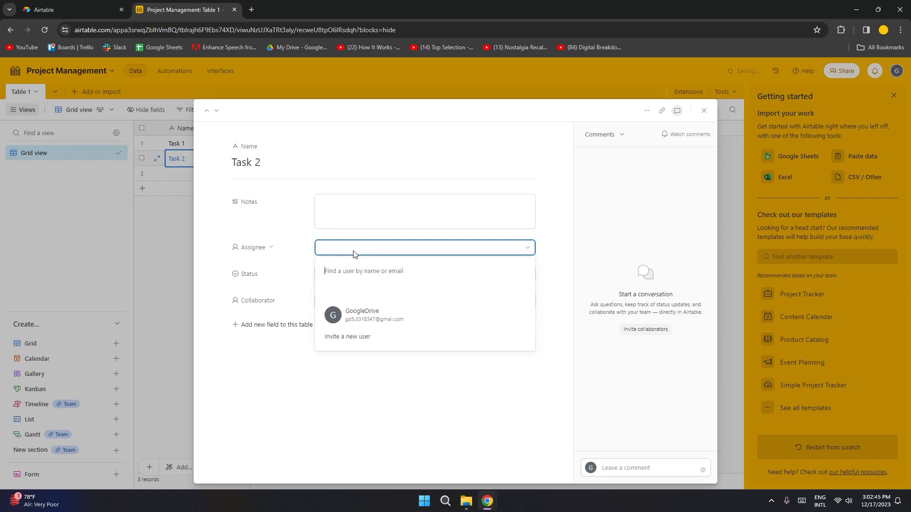
pyautogui.click(375, 315)
pyautogui.click(362, 274)
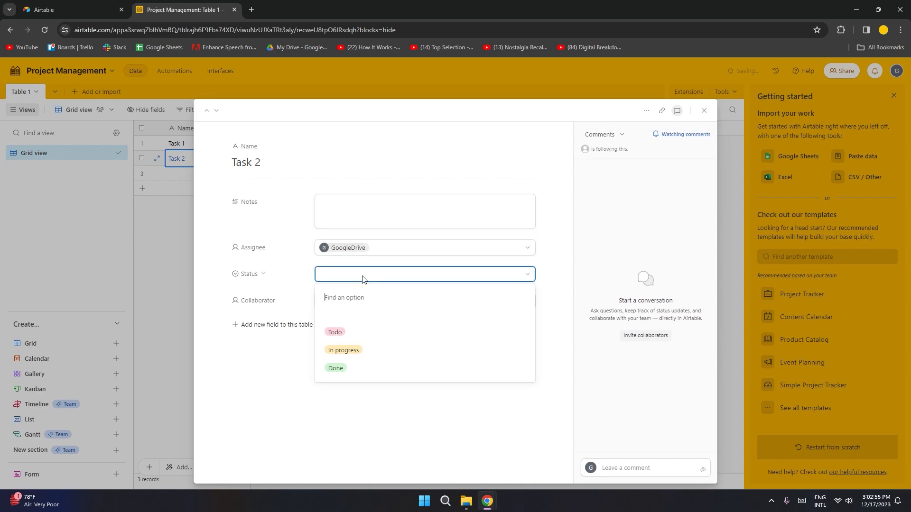
pyautogui.click(349, 350)
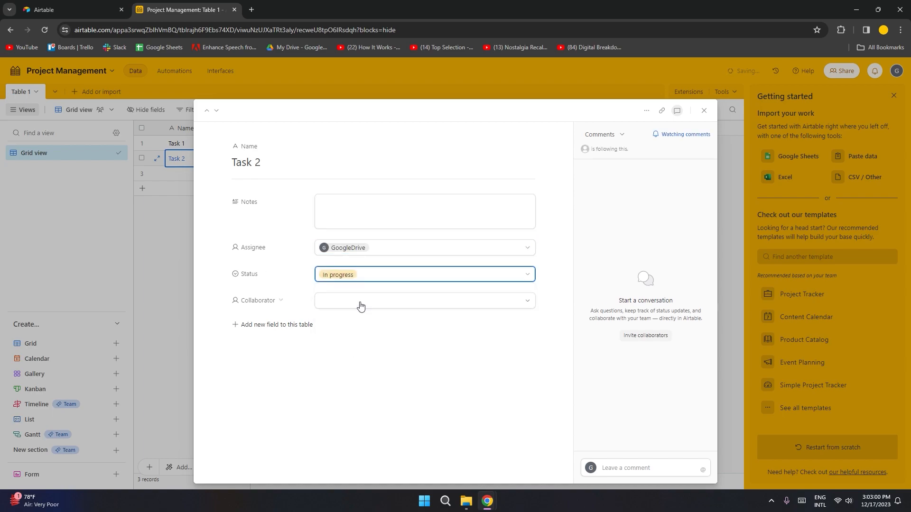
pyautogui.click(360, 305)
pyautogui.click(356, 367)
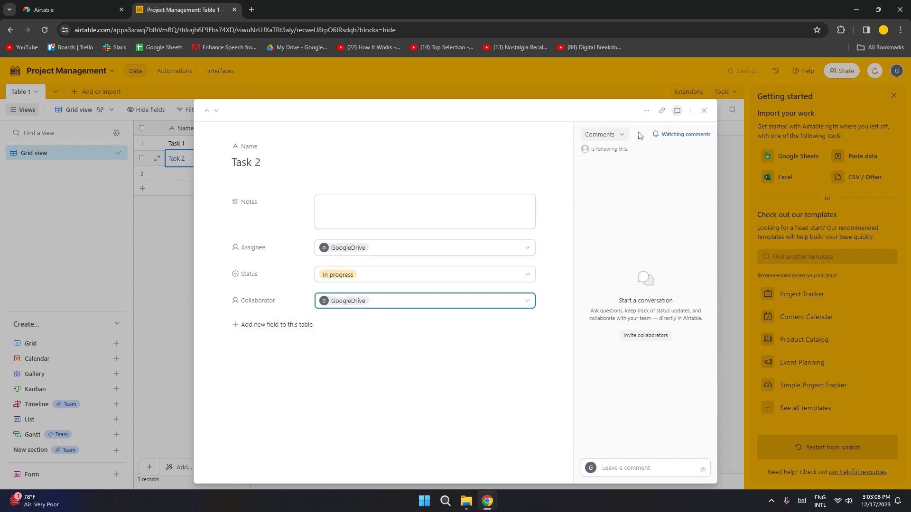
# Step: Close the Task 2 record and keep only the row numbers frozen
pyautogui.click(704, 111)
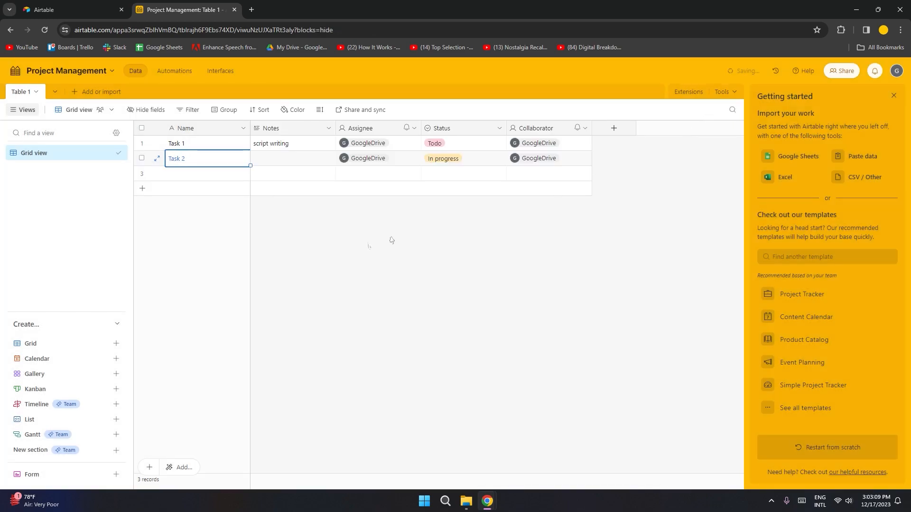
pyautogui.click(351, 247)
pyautogui.moveTo(252, 187); pyautogui.dragTo(193, 191)
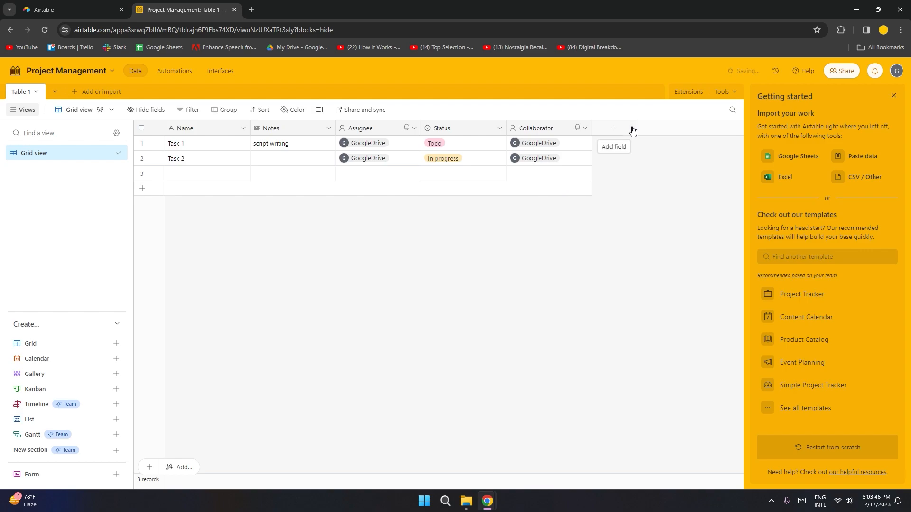
# Step: Check the Share and sync menu without choosing anything, then go to Automations
pyautogui.click(359, 110)
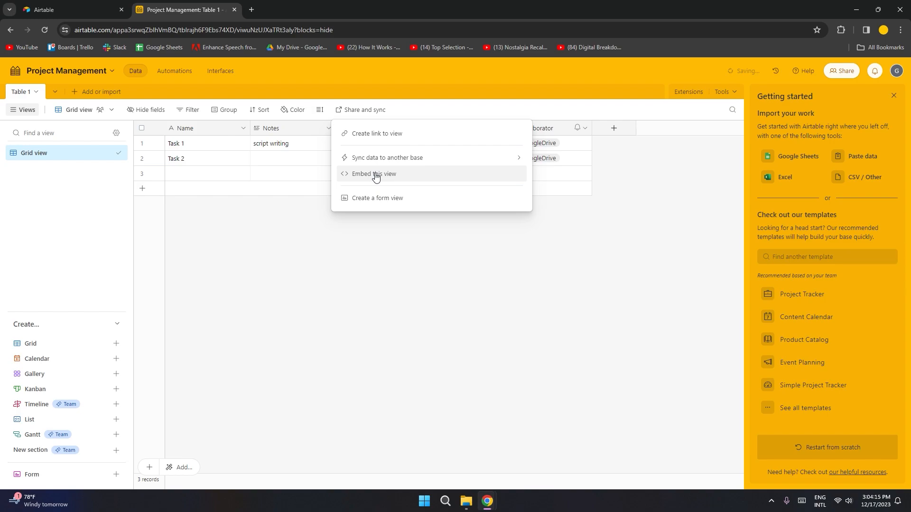
pyautogui.click(380, 253)
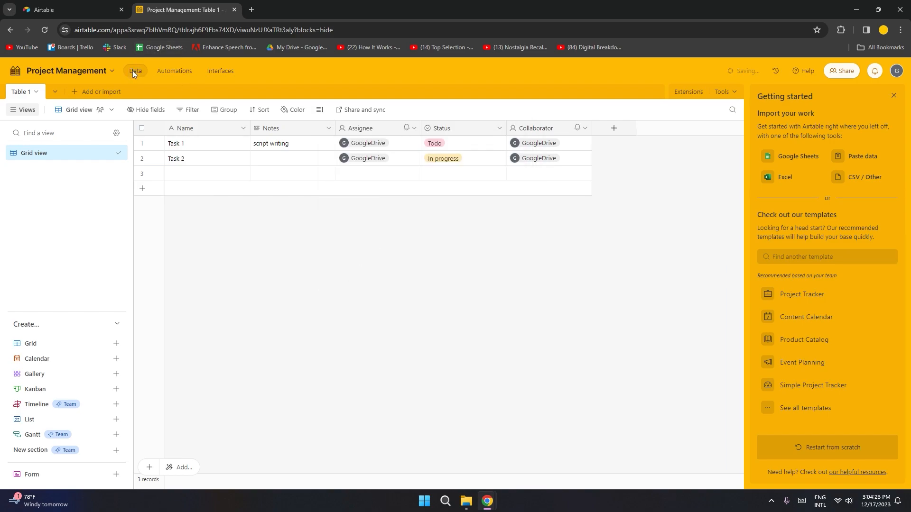
pyautogui.click(180, 76)
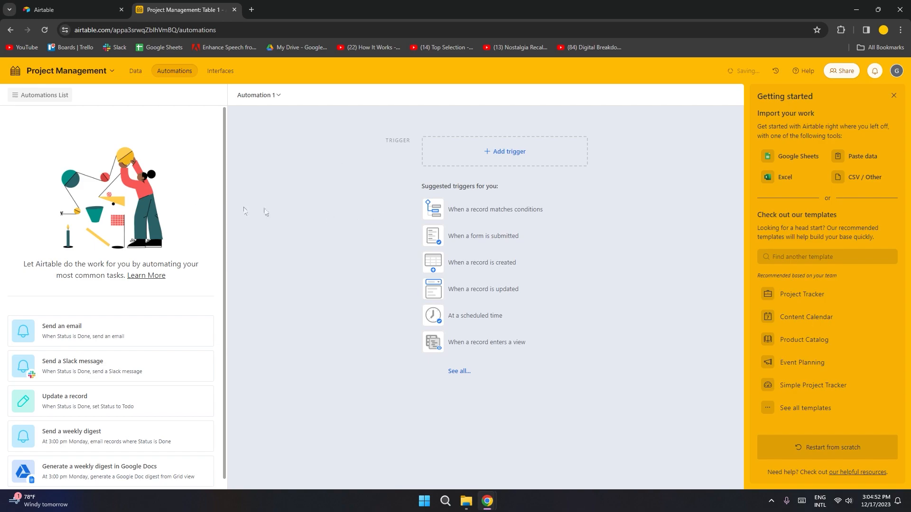
# Step: Add a 'When record created' trigger with a 'Send email' action, then go to the Interfaces page
pyautogui.click(501, 154)
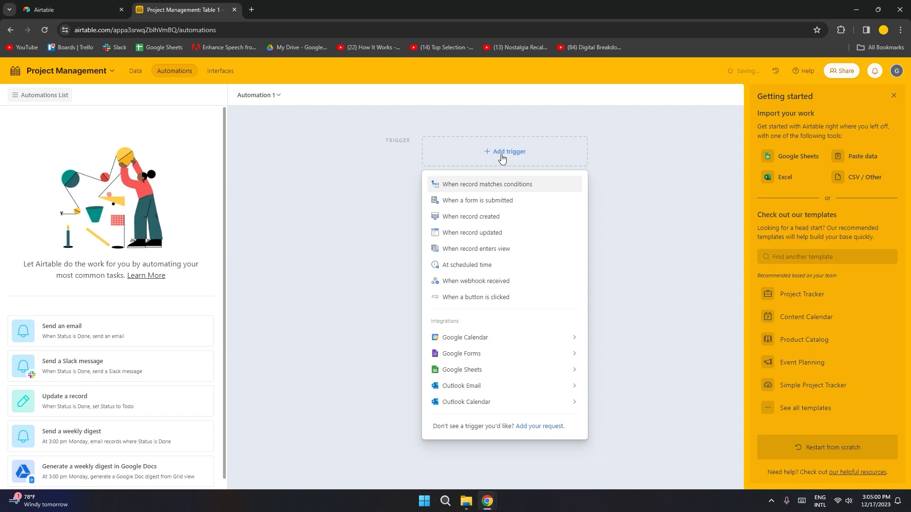
pyautogui.click(490, 221)
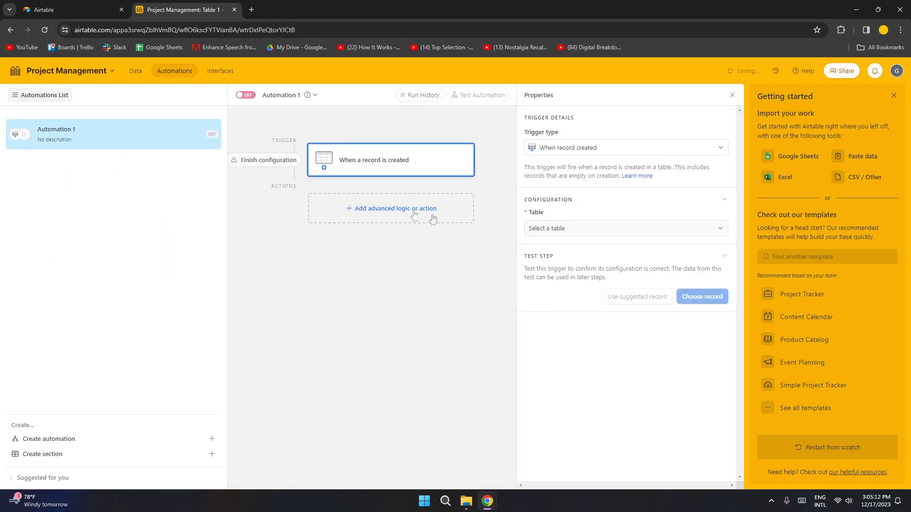
pyautogui.click(357, 207)
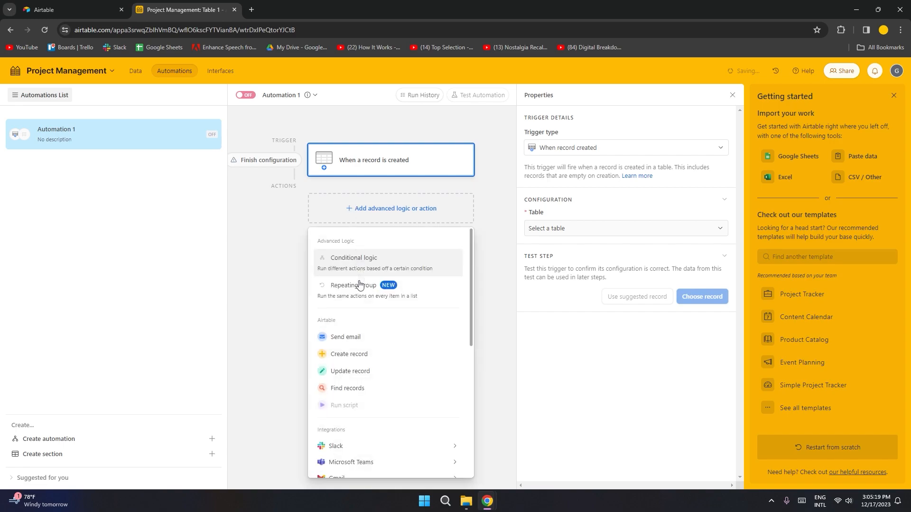
pyautogui.click(357, 339)
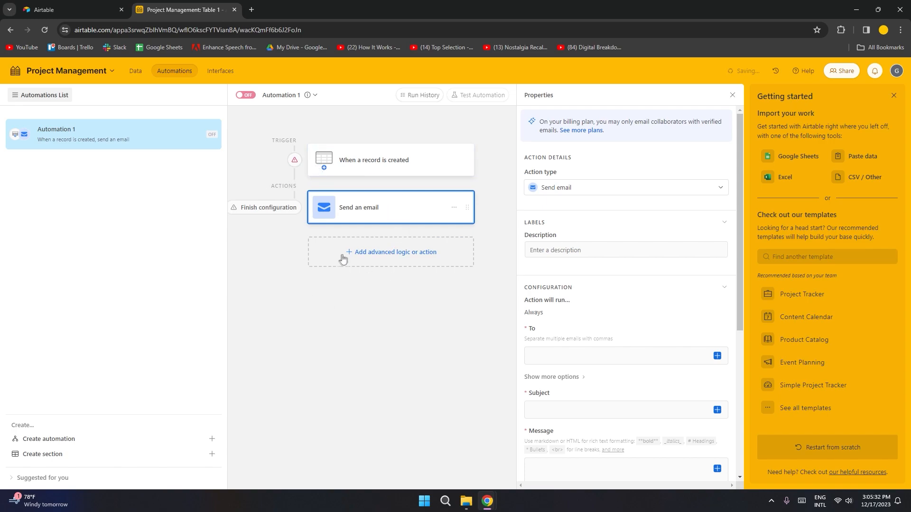
pyautogui.click(220, 71)
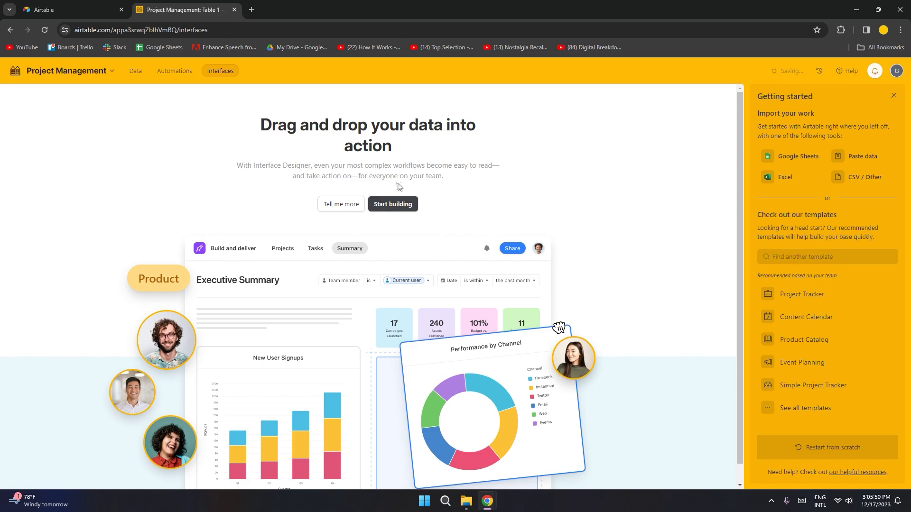
# Step: Start building a new interface (not a form), keeping the default name 'Interface'
pyautogui.click(395, 208)
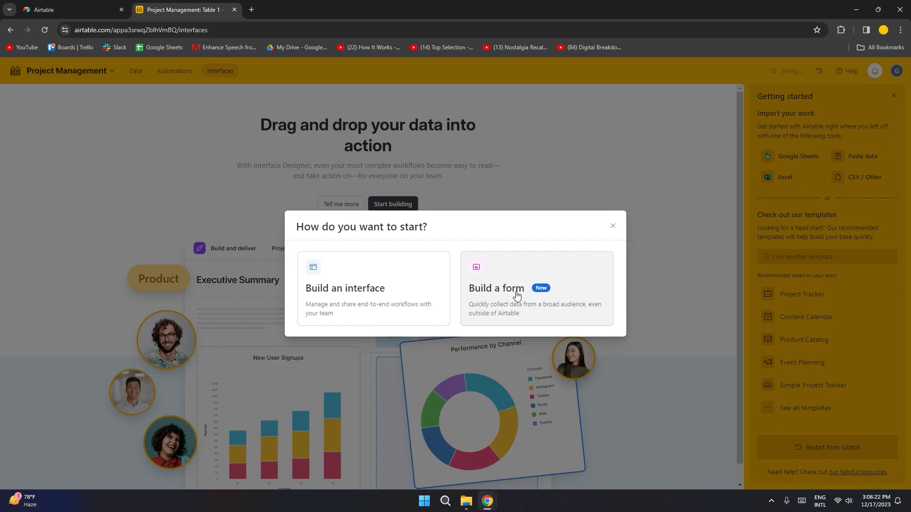
pyautogui.click(420, 295)
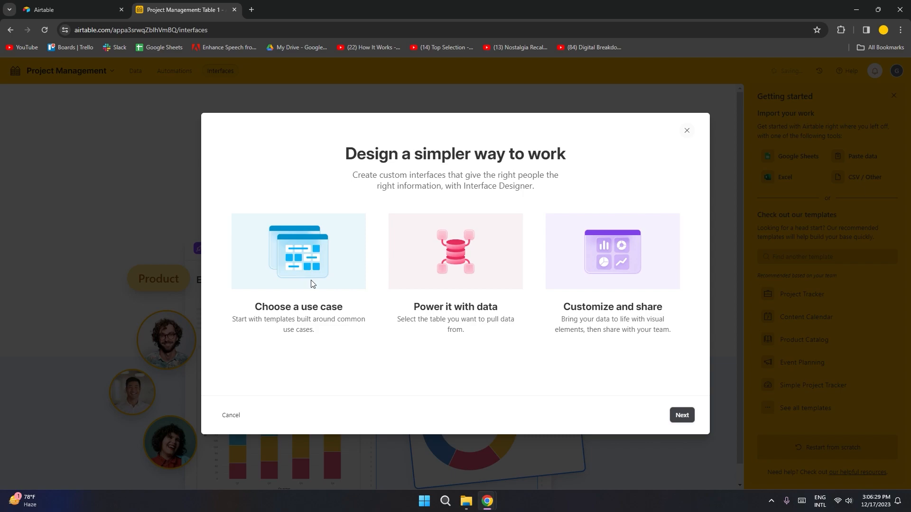
pyautogui.click(683, 416)
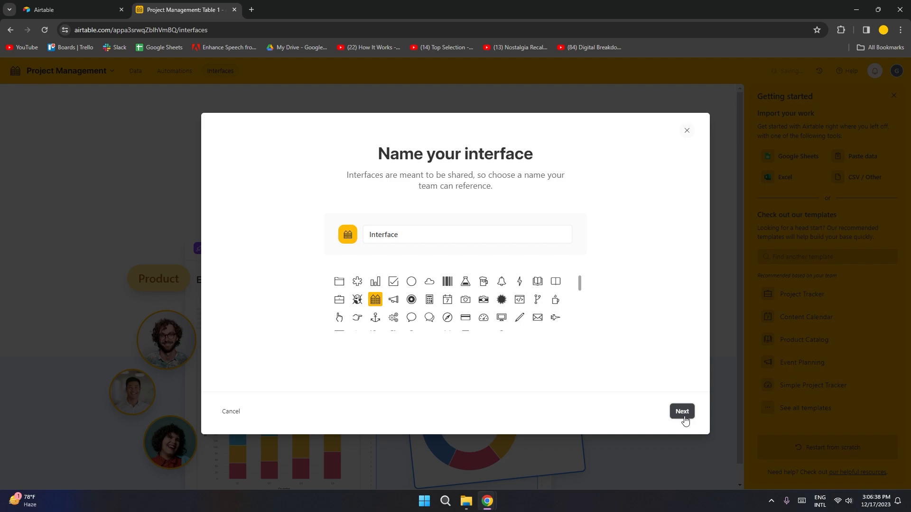
pyautogui.click(682, 411)
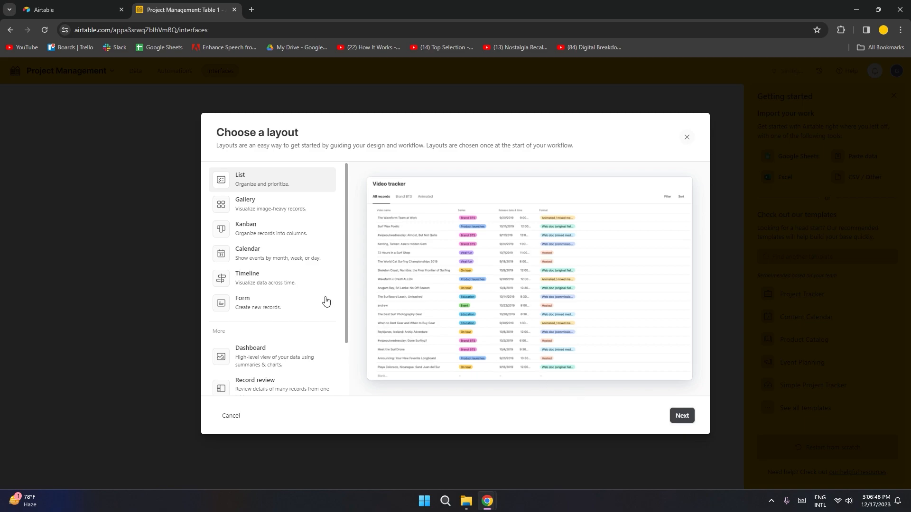
# Step: Preview the Record review, Dashboard, Record summary, Form and Blank layouts
pyautogui.scroll(-3, 305, 291)
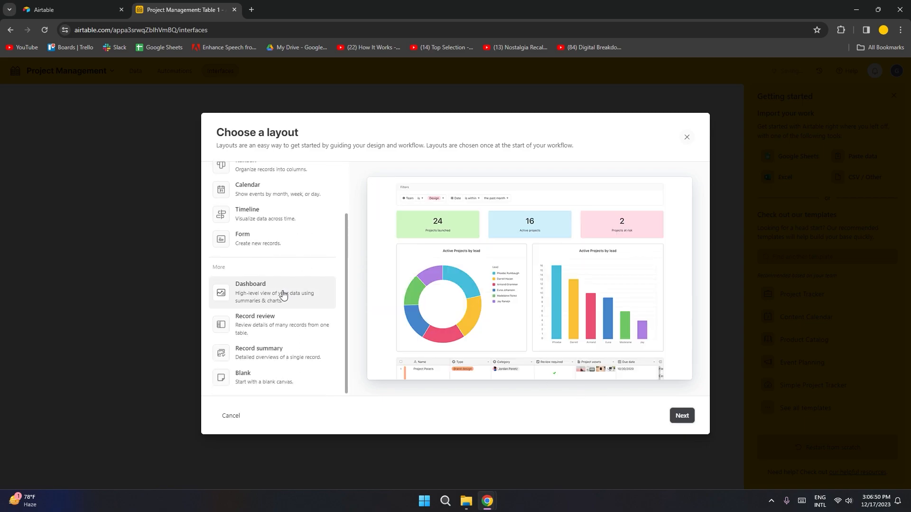
pyautogui.click(264, 324)
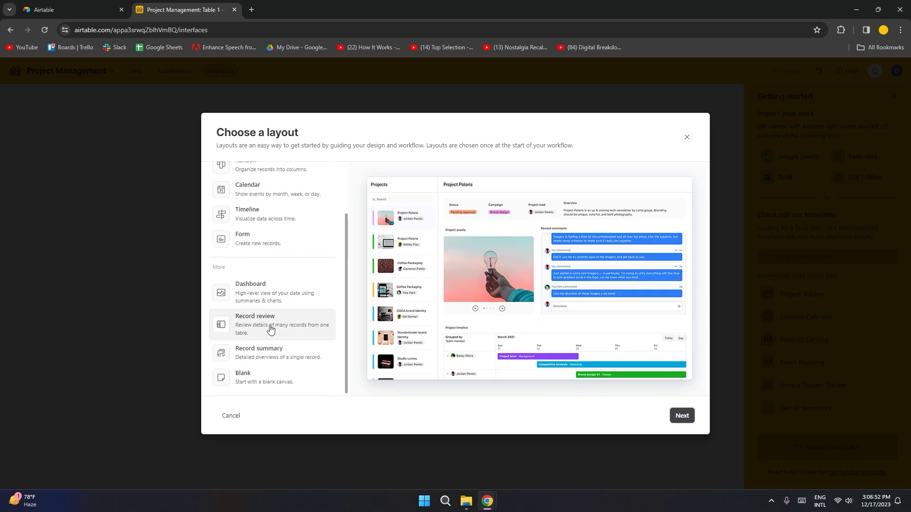
pyautogui.click(271, 306)
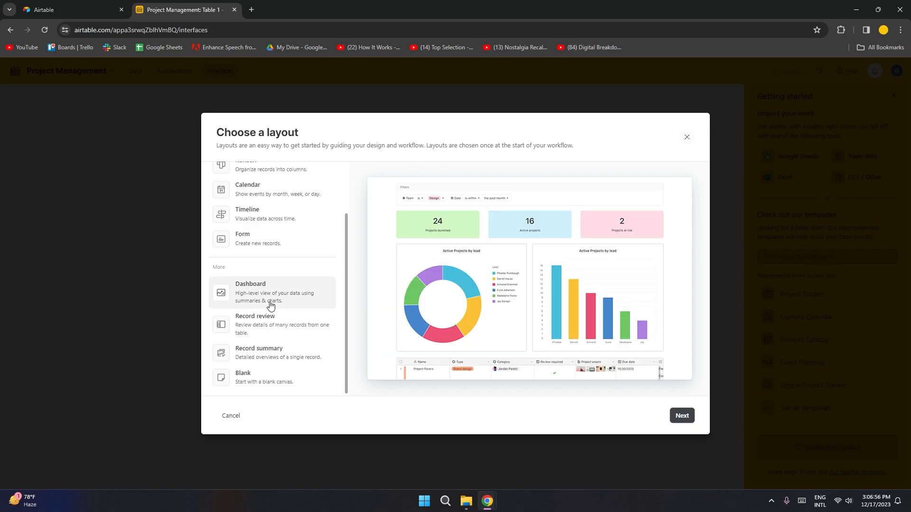
pyautogui.click(270, 355)
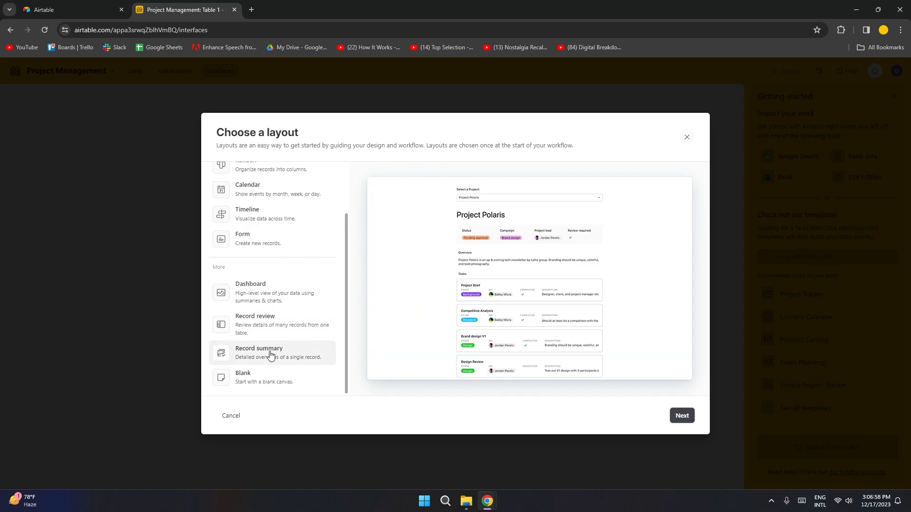
pyautogui.click(268, 248)
pyautogui.click(287, 388)
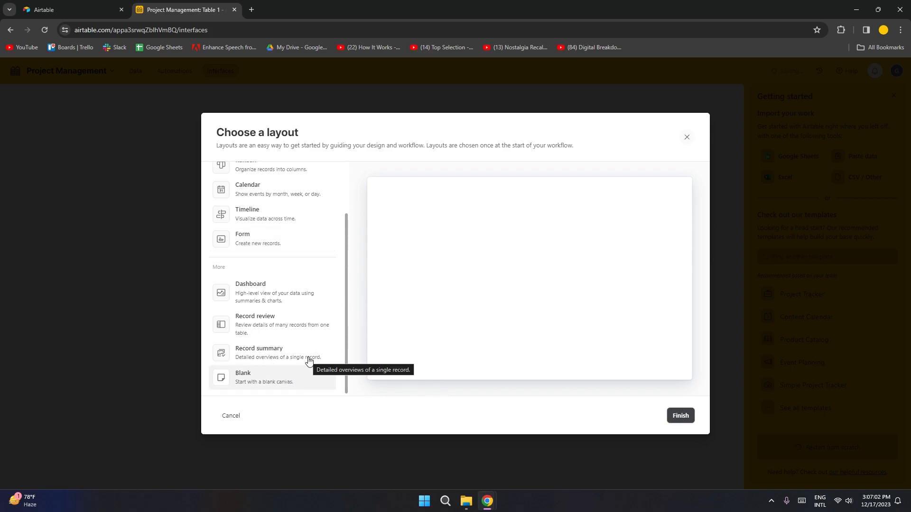
# Step: Choose the Dashboard layout on Table 1 with all default elements, named Untitled
pyautogui.click(285, 303)
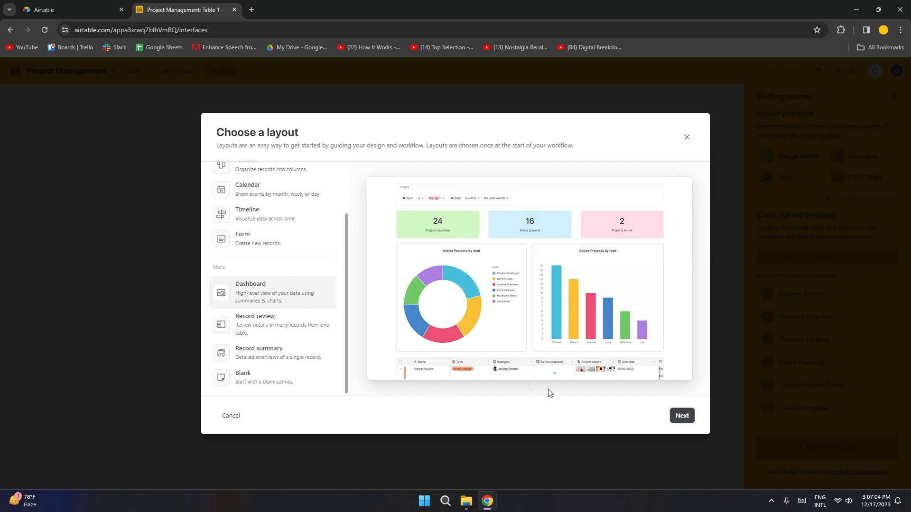
pyautogui.click(680, 421)
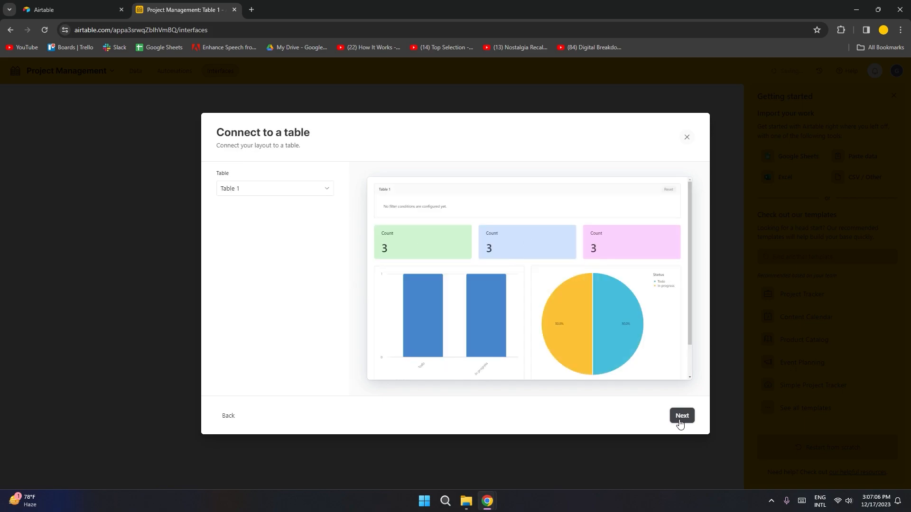
pyautogui.click(681, 418)
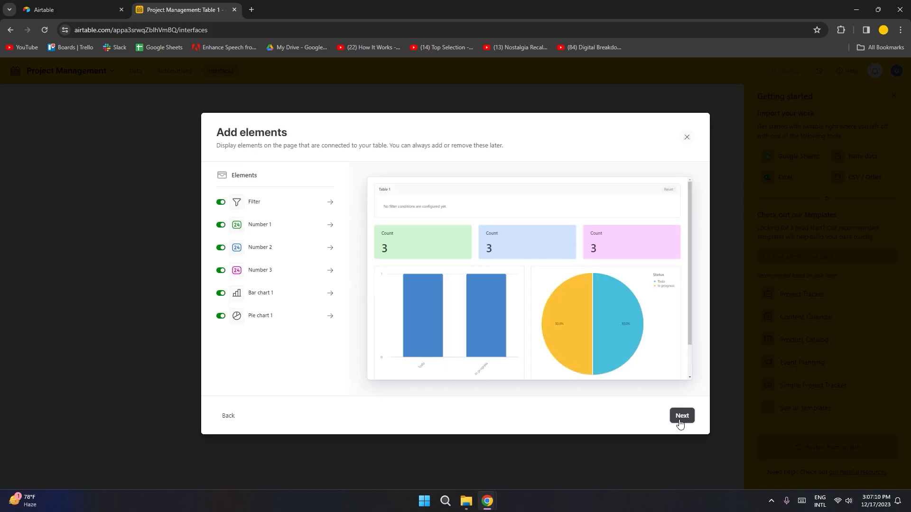
pyautogui.click(681, 417)
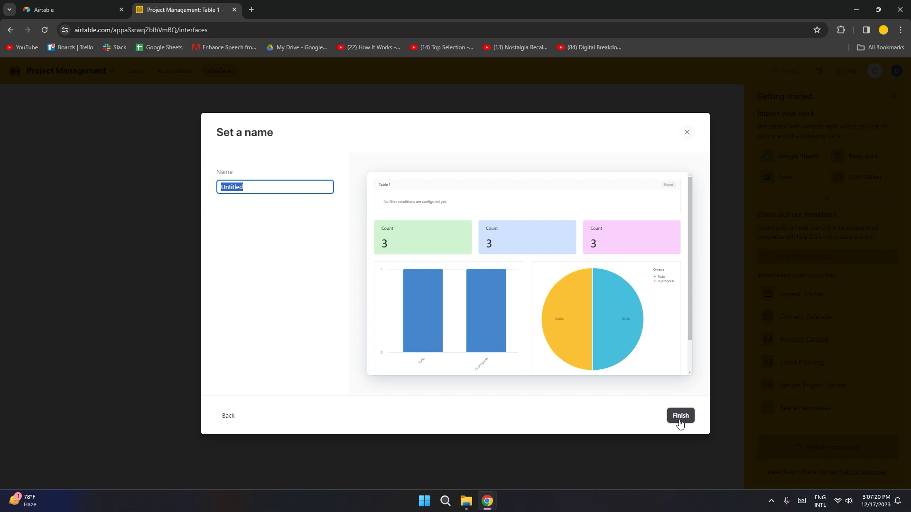
pyautogui.click(679, 418)
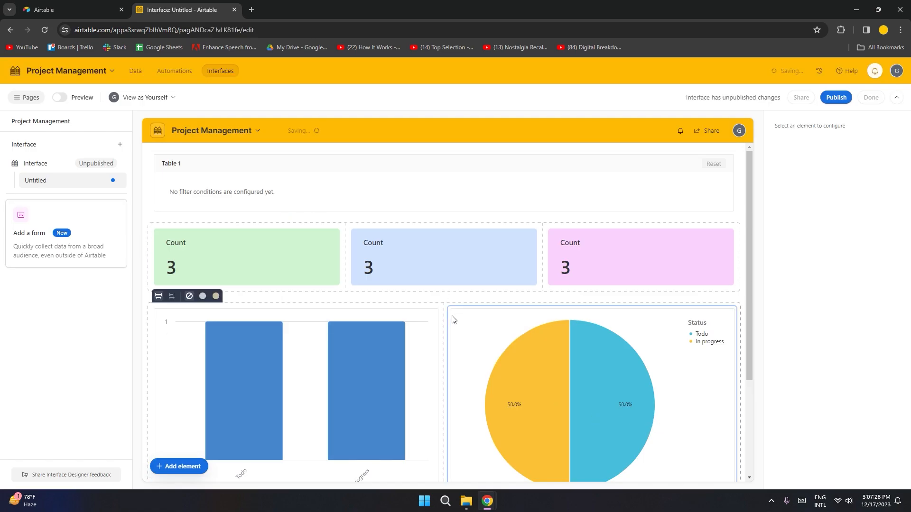
# Step: Leave the interface editor and return to the Table 1 grid on the Data tab
pyautogui.moveTo(748, 252); pyautogui.dragTo(764, 244)
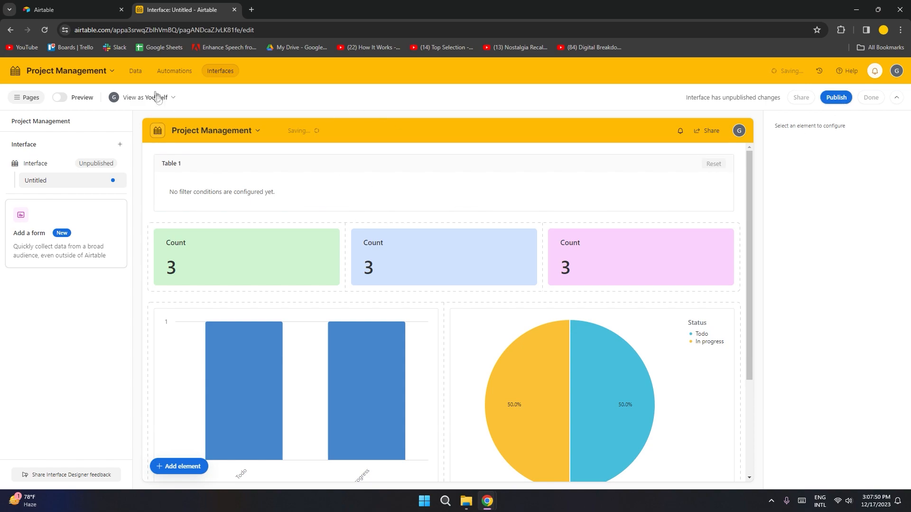
pyautogui.click(136, 76)
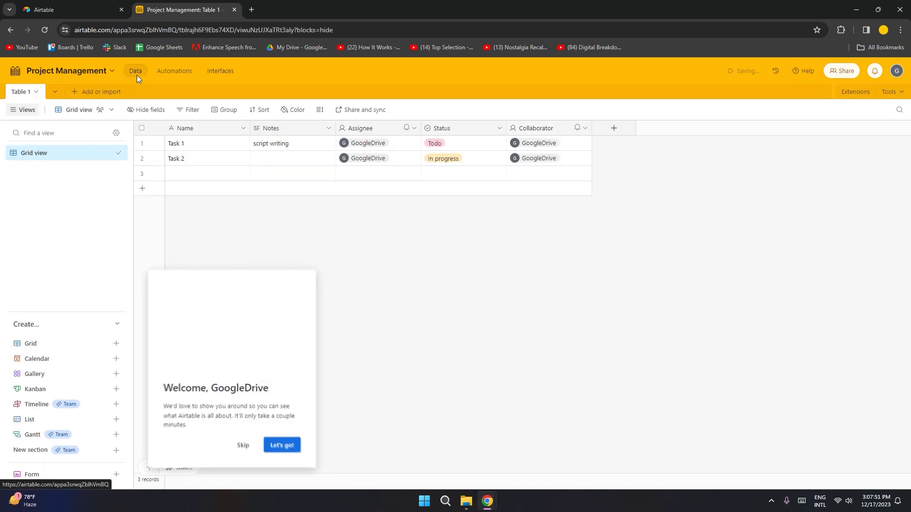
# Step: Skip the welcome tour and check the Add or import and row height menus without changes
pyautogui.click(241, 446)
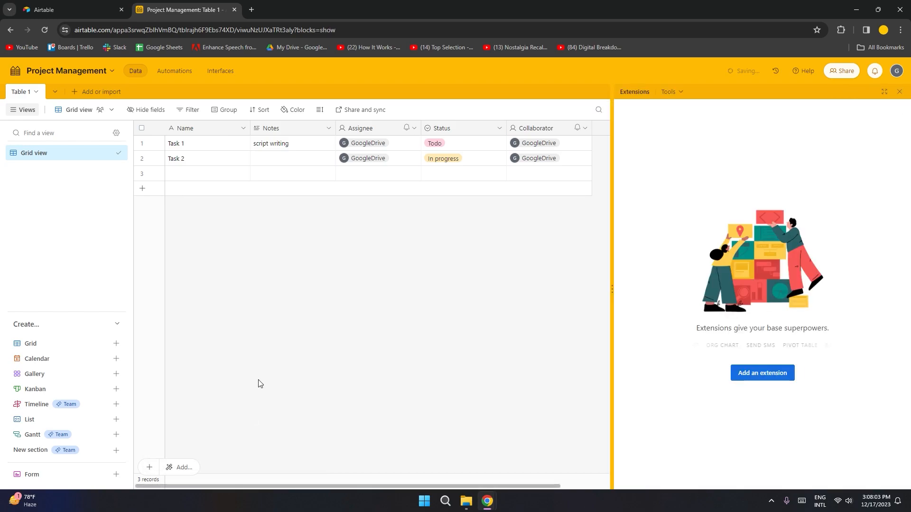
pyautogui.click(110, 97)
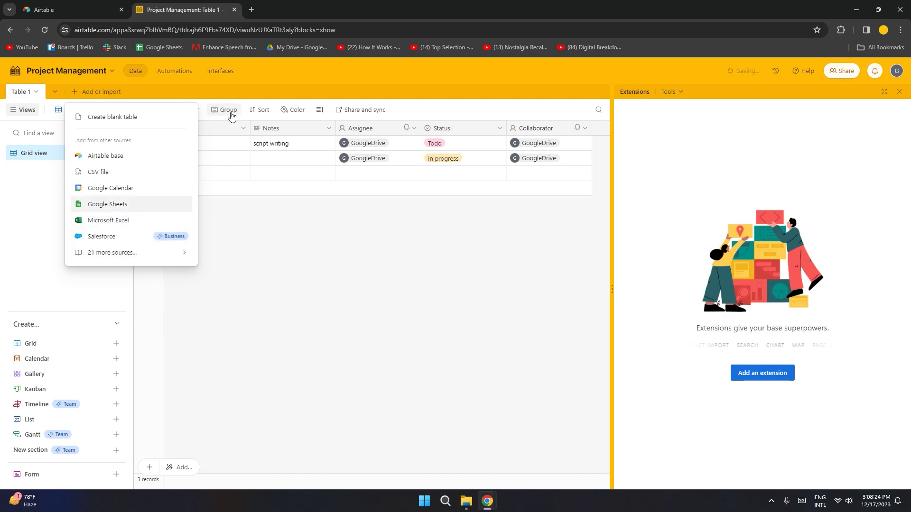
pyautogui.click(271, 279)
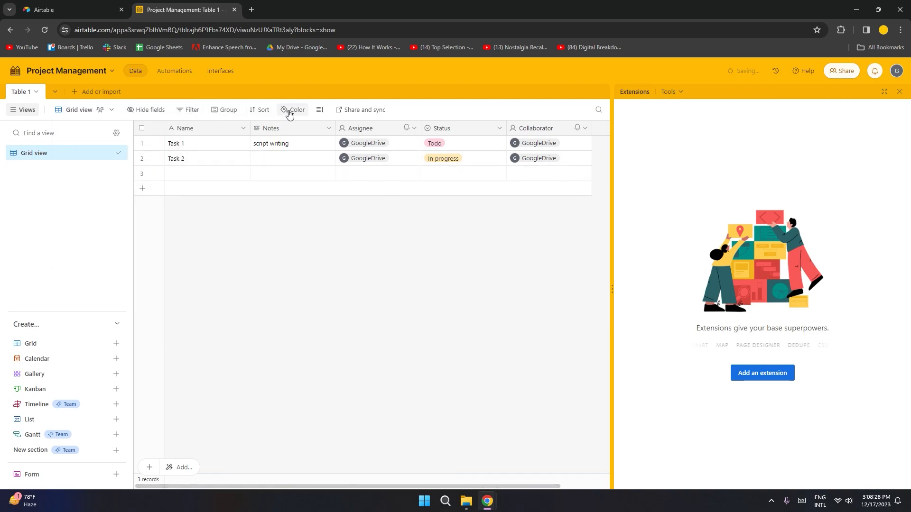
pyautogui.click(319, 110)
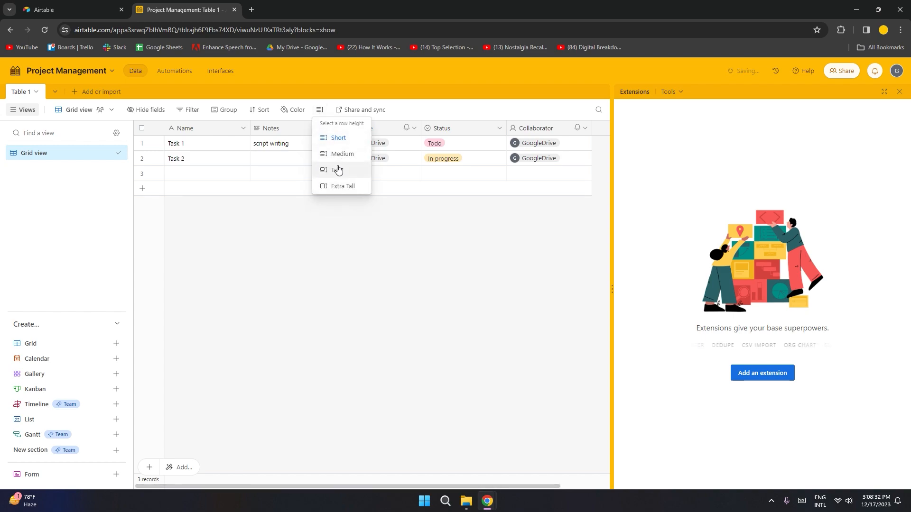
pyautogui.click(277, 272)
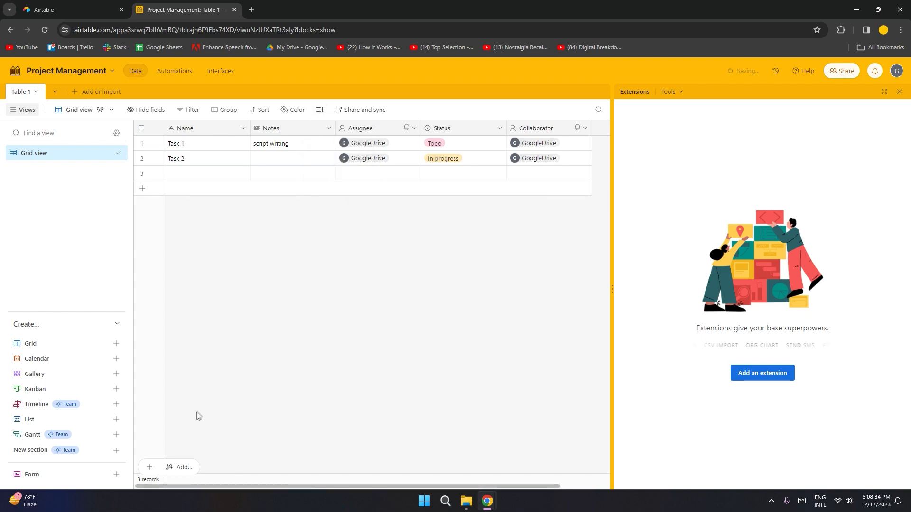
# Step: Add an empty fourth record to Table 1 and open the base's Share dialog
pyautogui.click(150, 468)
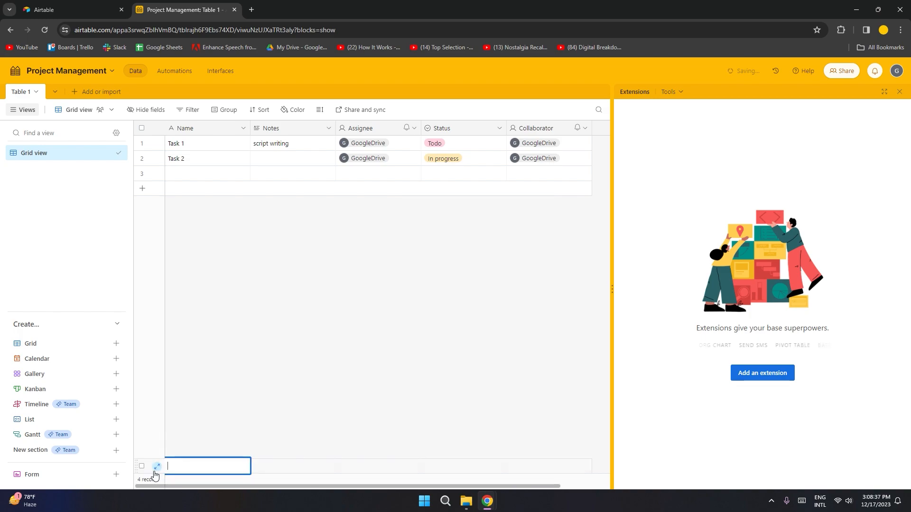
pyautogui.click(193, 471)
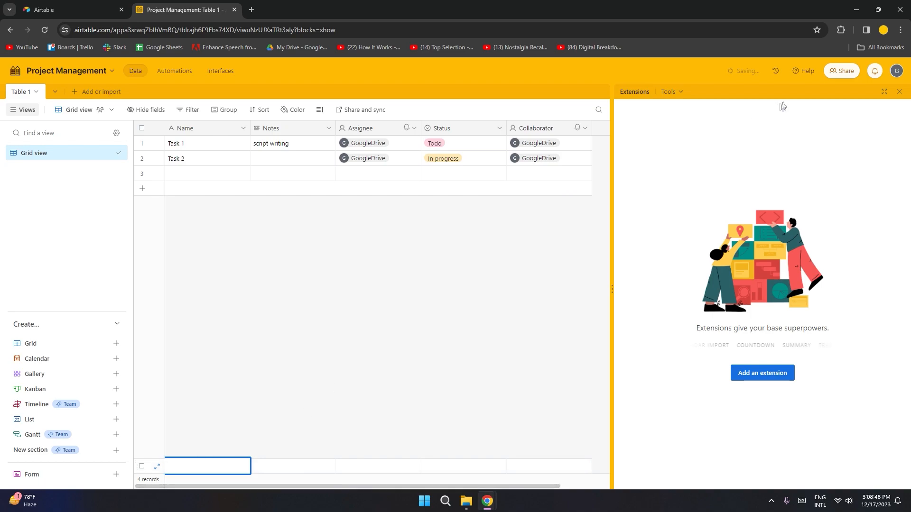
pyautogui.click(841, 74)
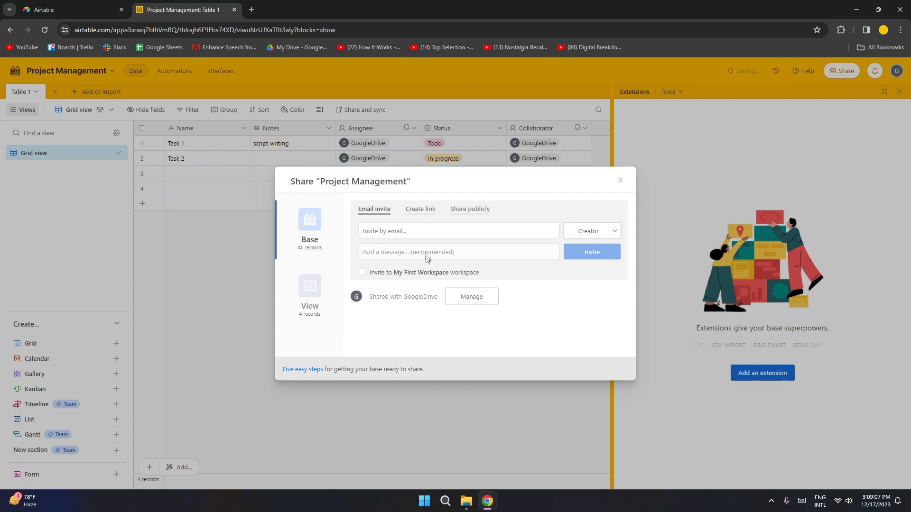
# Step: Send an e-mail invite to the collaborator's address with Editor permission
pyautogui.click(401, 232)
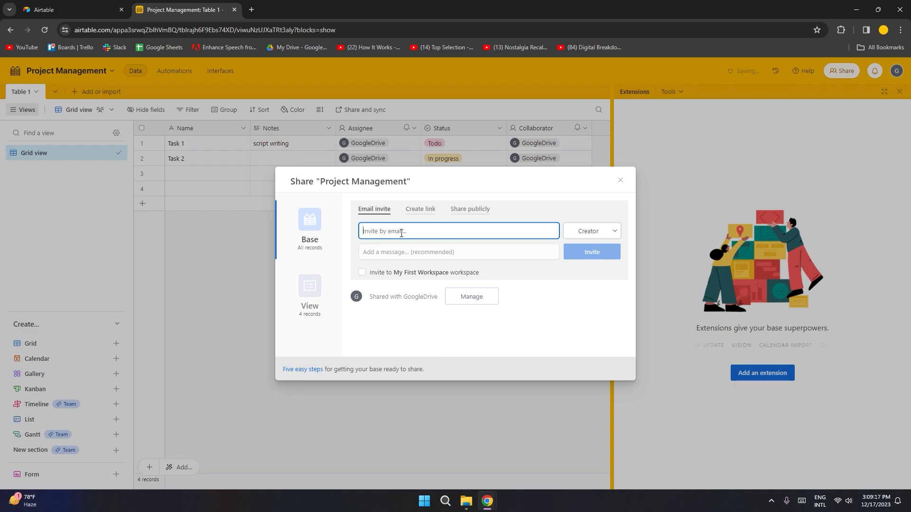
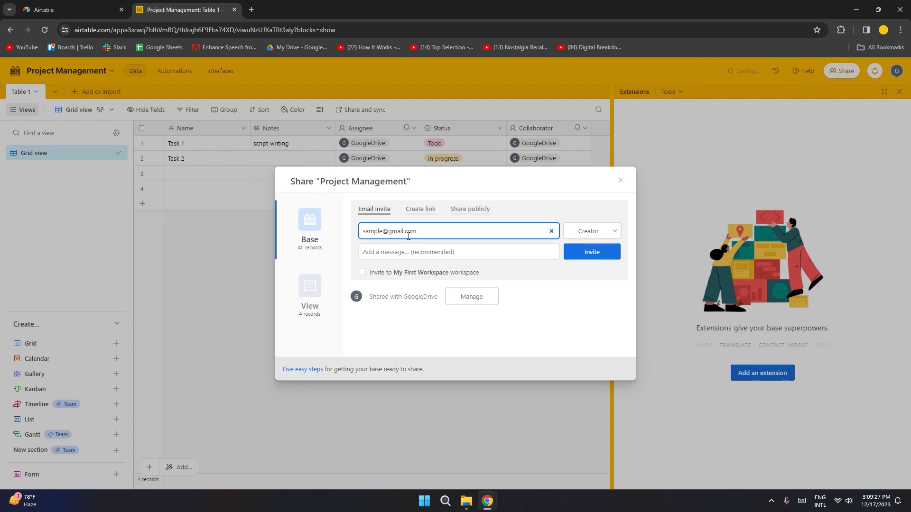
pyautogui.click(572, 229)
pyautogui.click(588, 284)
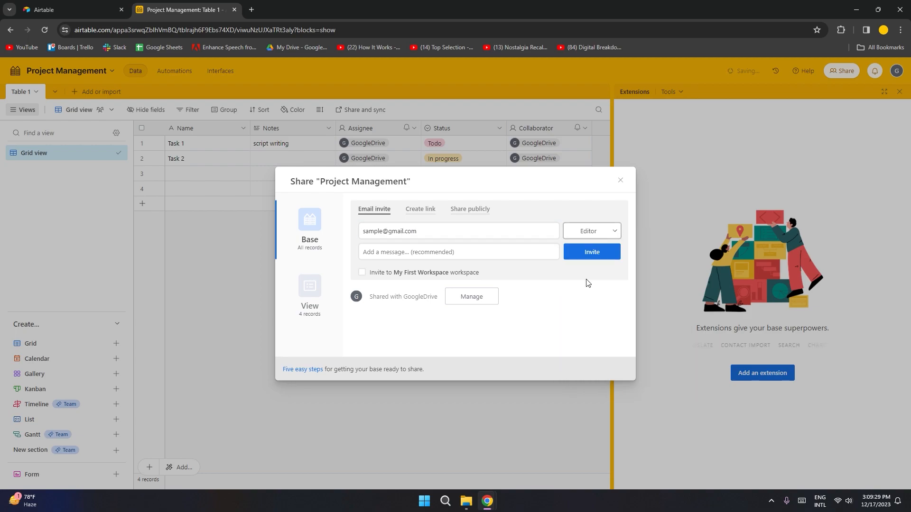
pyautogui.click(593, 253)
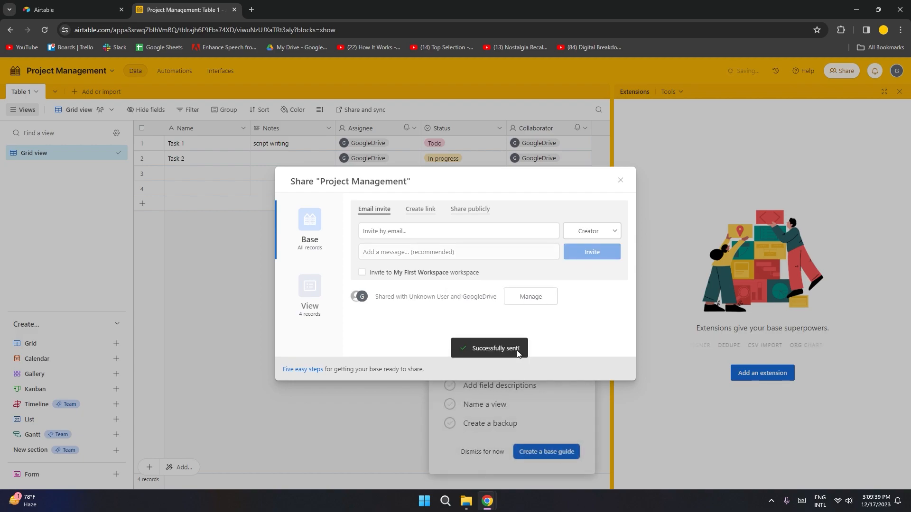
# Step: Close the share dialog, dismiss the base-setup guide, and hide the Extensions panel
pyautogui.click(200, 347)
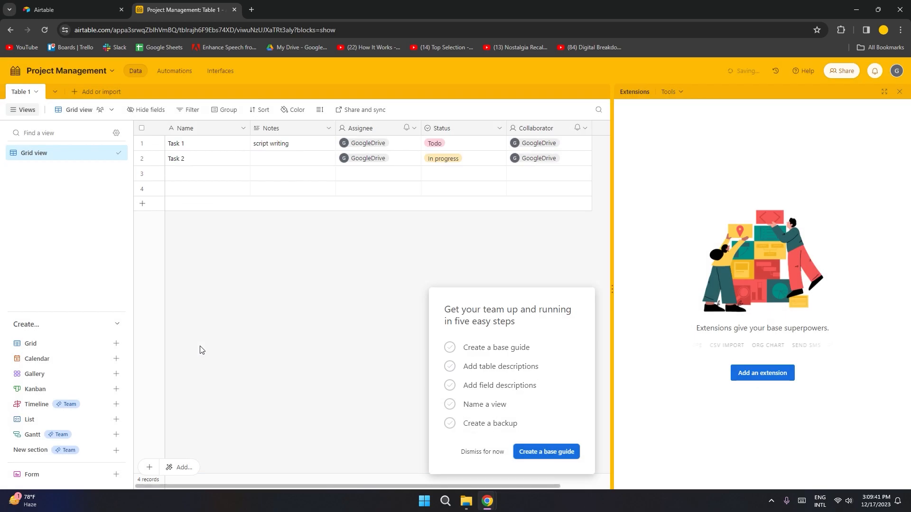
pyautogui.click(475, 453)
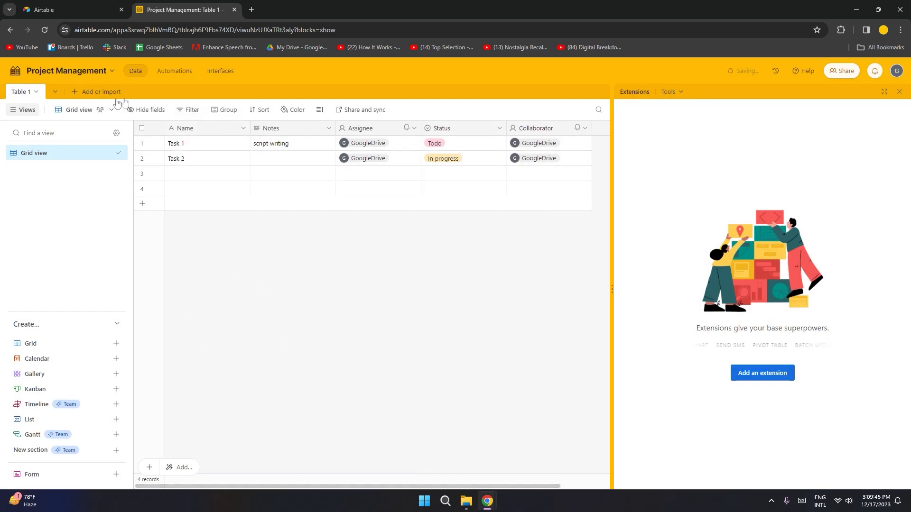
pyautogui.click(14, 92)
pyautogui.click(19, 93)
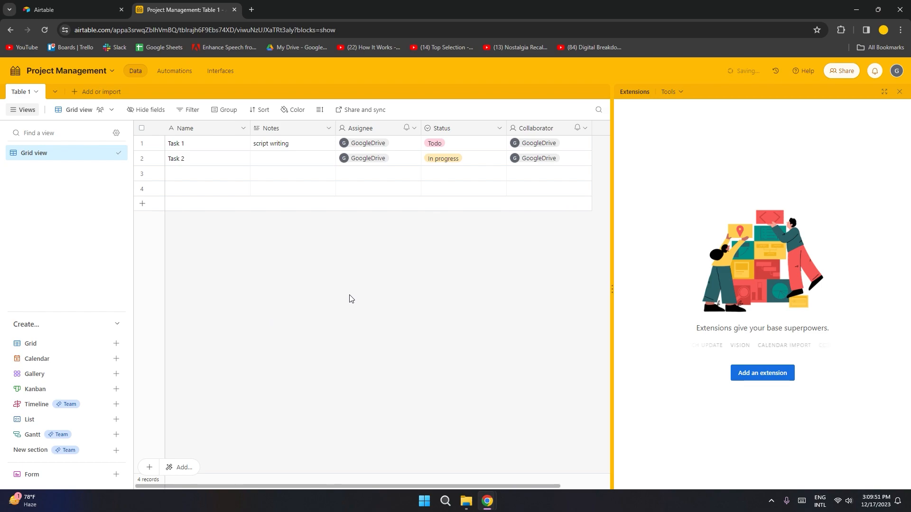
pyautogui.click(899, 91)
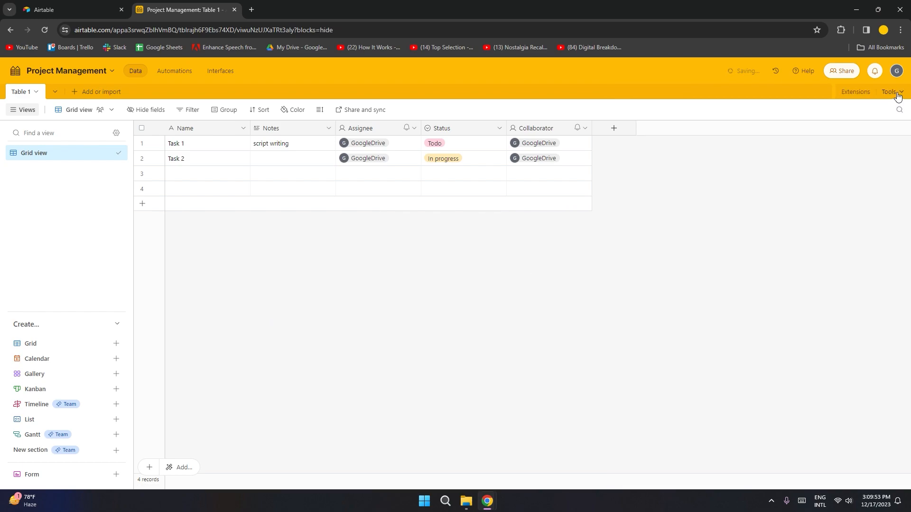